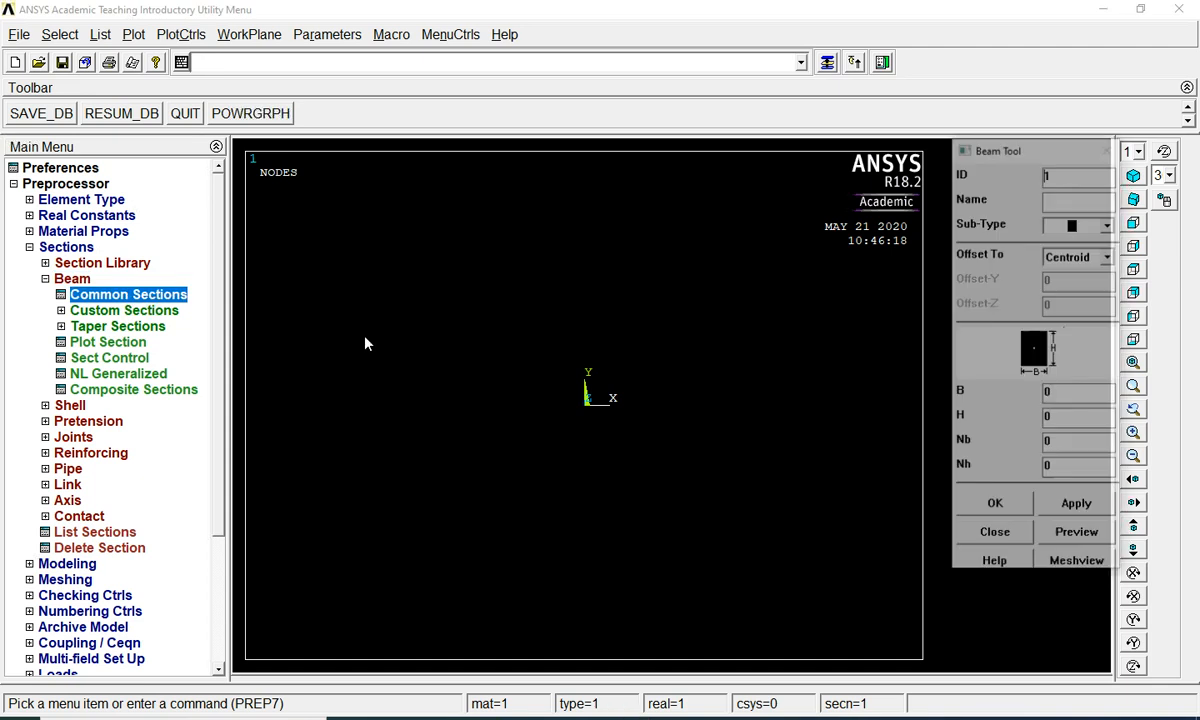
- Define beam section 1 as a solid rectangle with B 100 and H 200, and preview its section properties
{"action": "left_click", "coordinate": [1088, 228]}
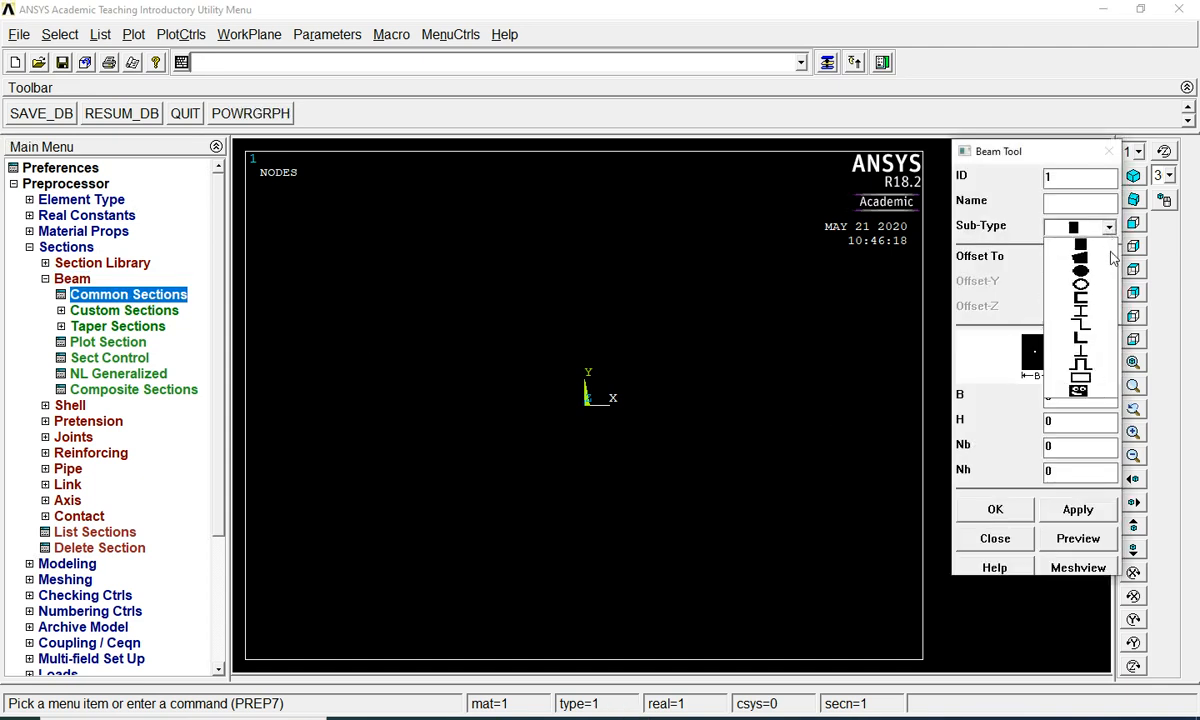
{"action": "left_click", "coordinate": [1081, 250]}
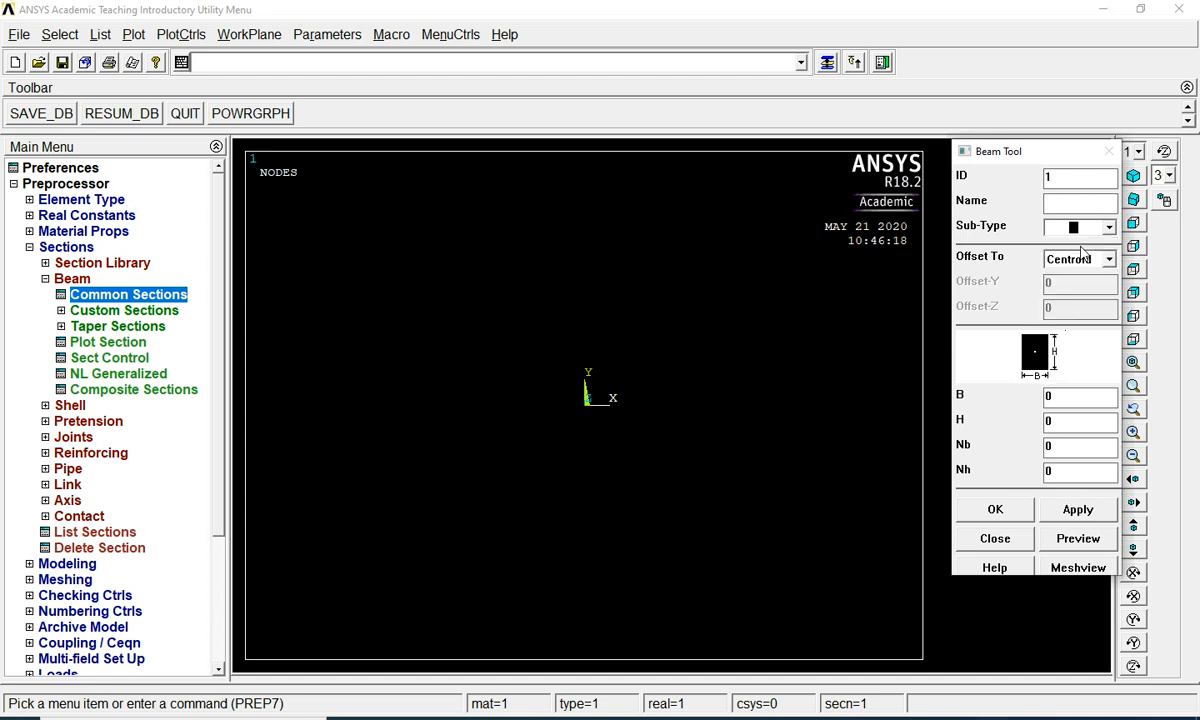
{"action": "left_click_drag", "start_coordinate": [1053, 396], "coordinate": [1034, 396]}
{"action": "type", "text": "100"}
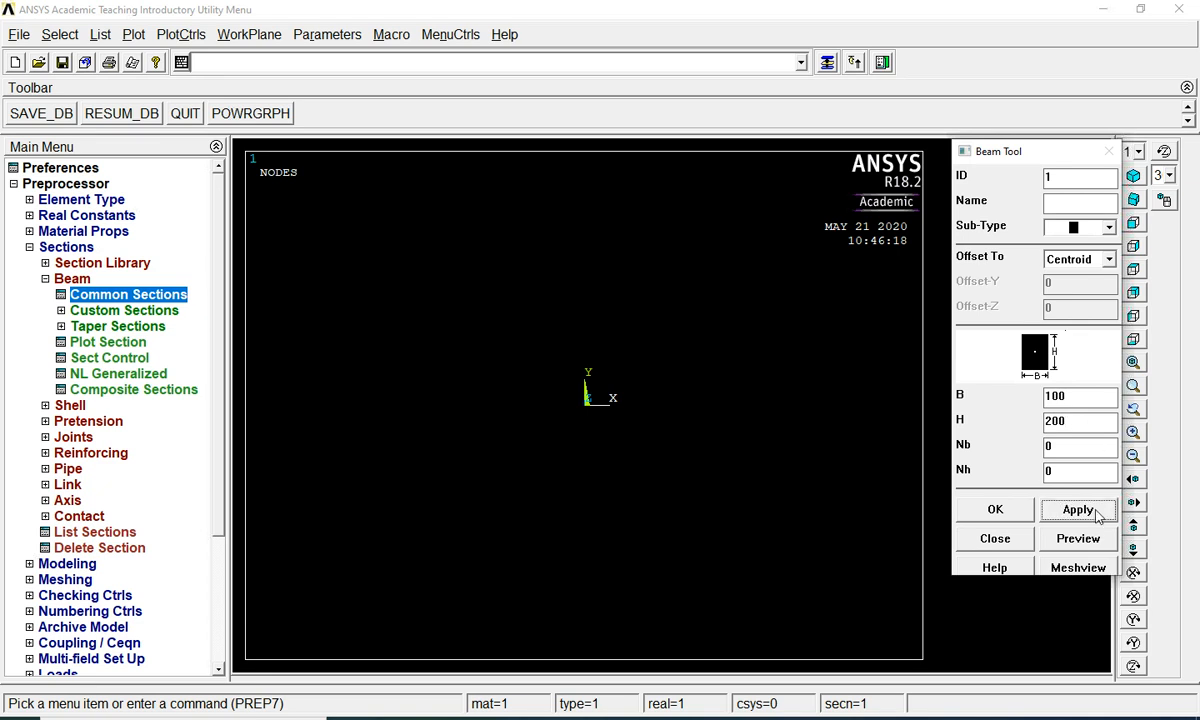
{"action": "left_click", "coordinate": [1083, 541]}
{"action": "left_click", "coordinate": [1000, 509]}
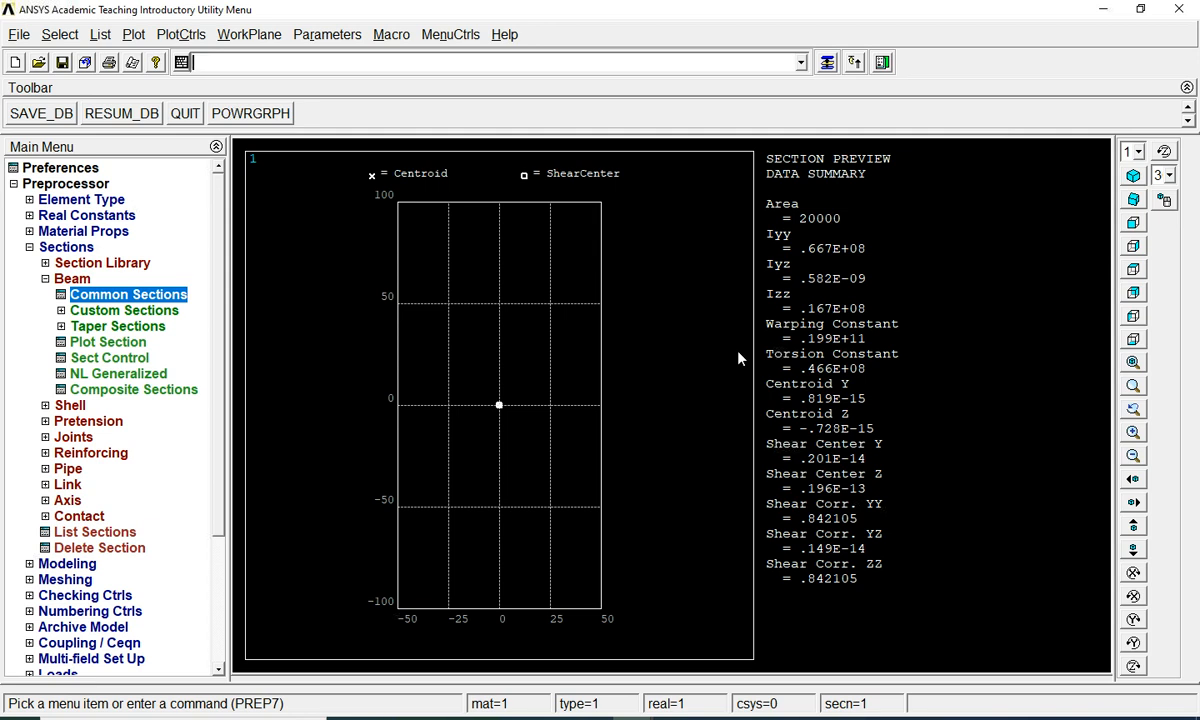
- Create the beam's first keypoint at the origin and keypoint 2 at X 500 in the active coordinate system
{"action": "left_click", "coordinate": [68, 279]}
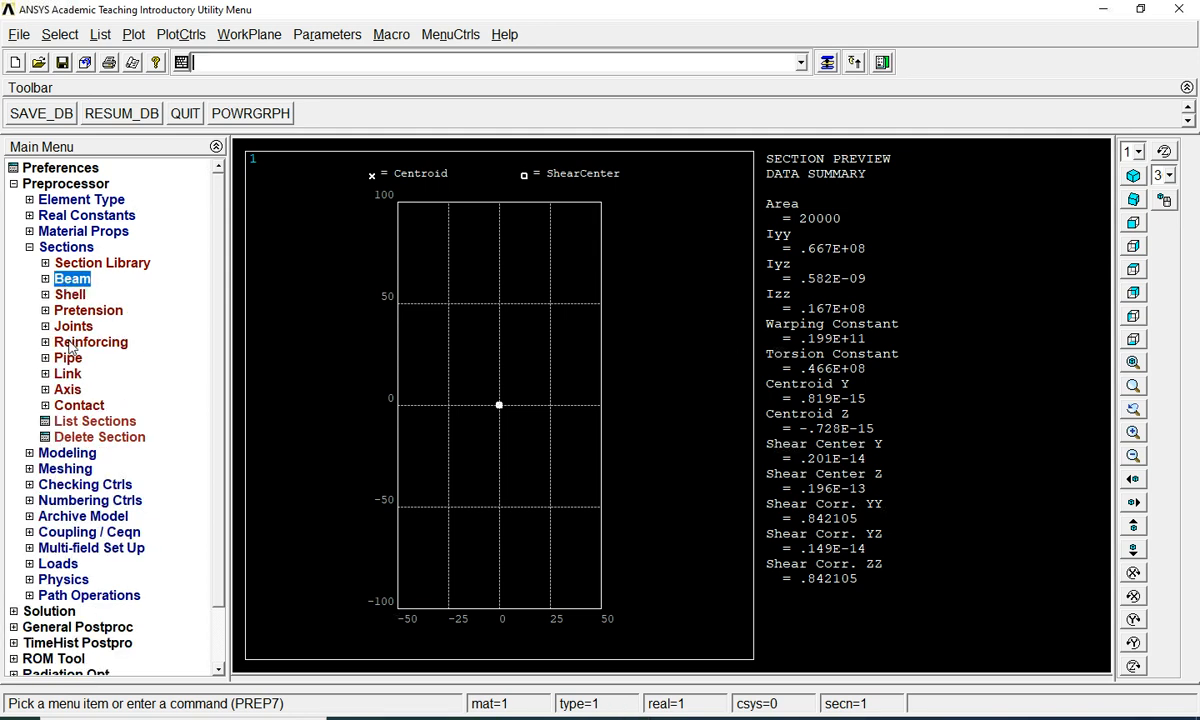
{"action": "left_click", "coordinate": [68, 453]}
{"action": "left_click", "coordinate": [76, 279]}
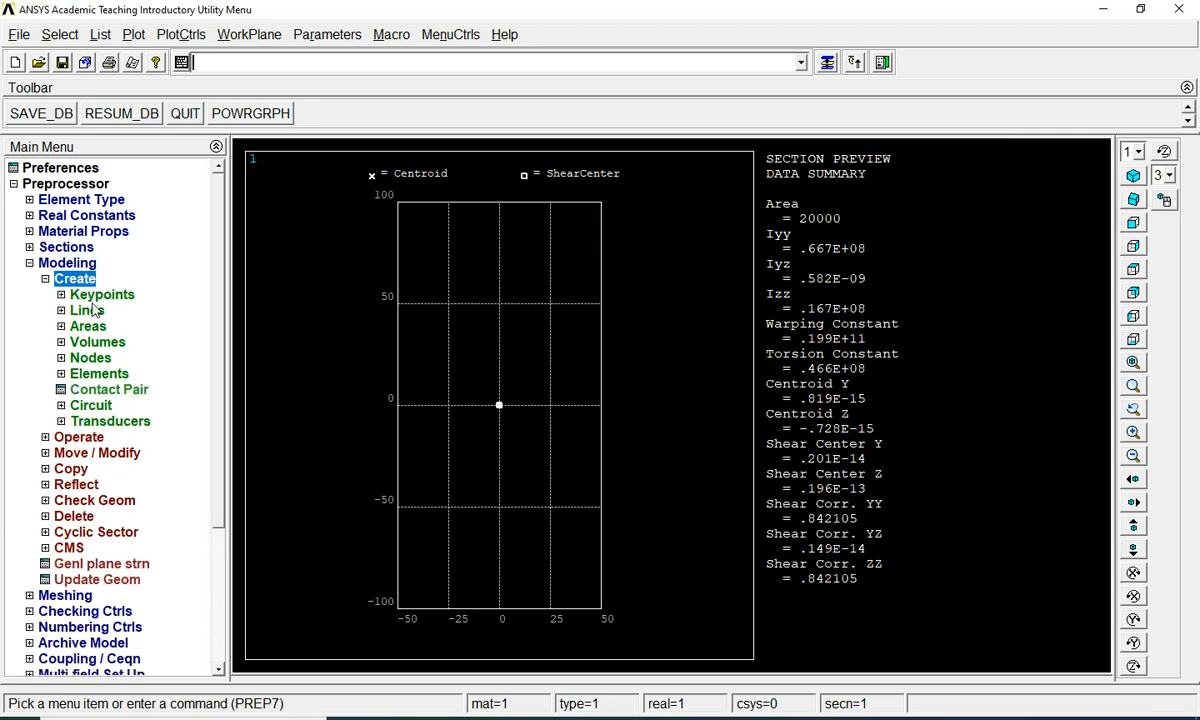
{"action": "left_click", "coordinate": [100, 294]}
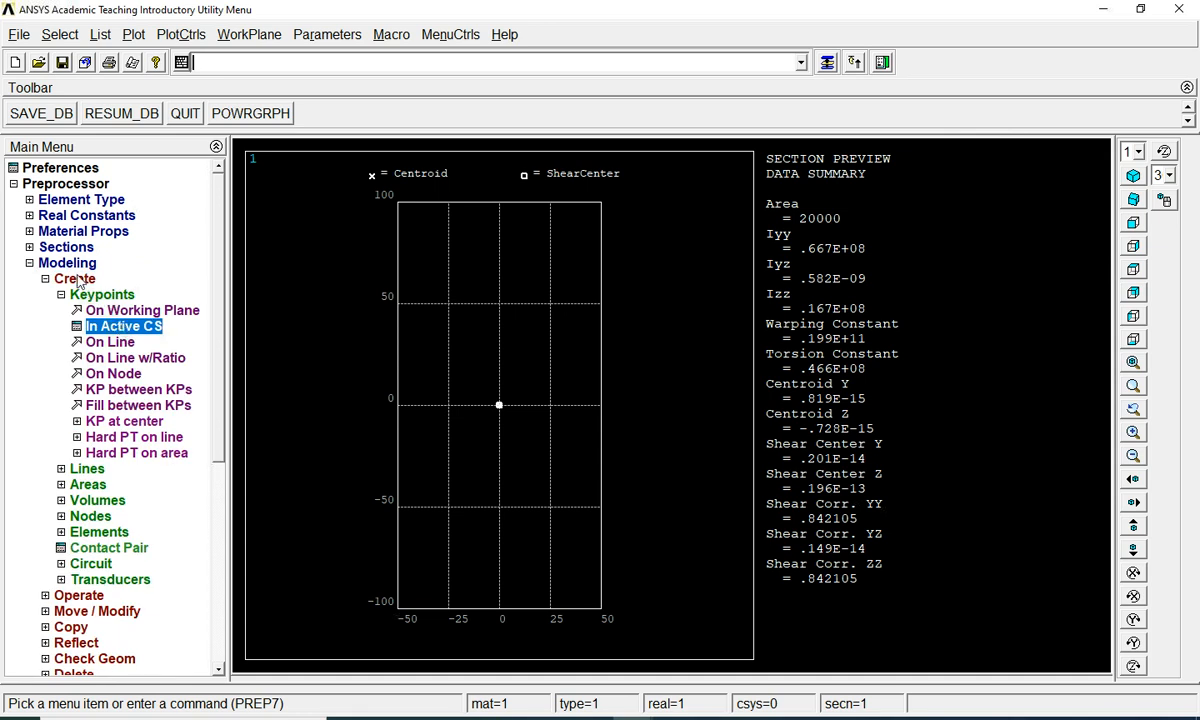
{"action": "left_click", "coordinate": [120, 324]}
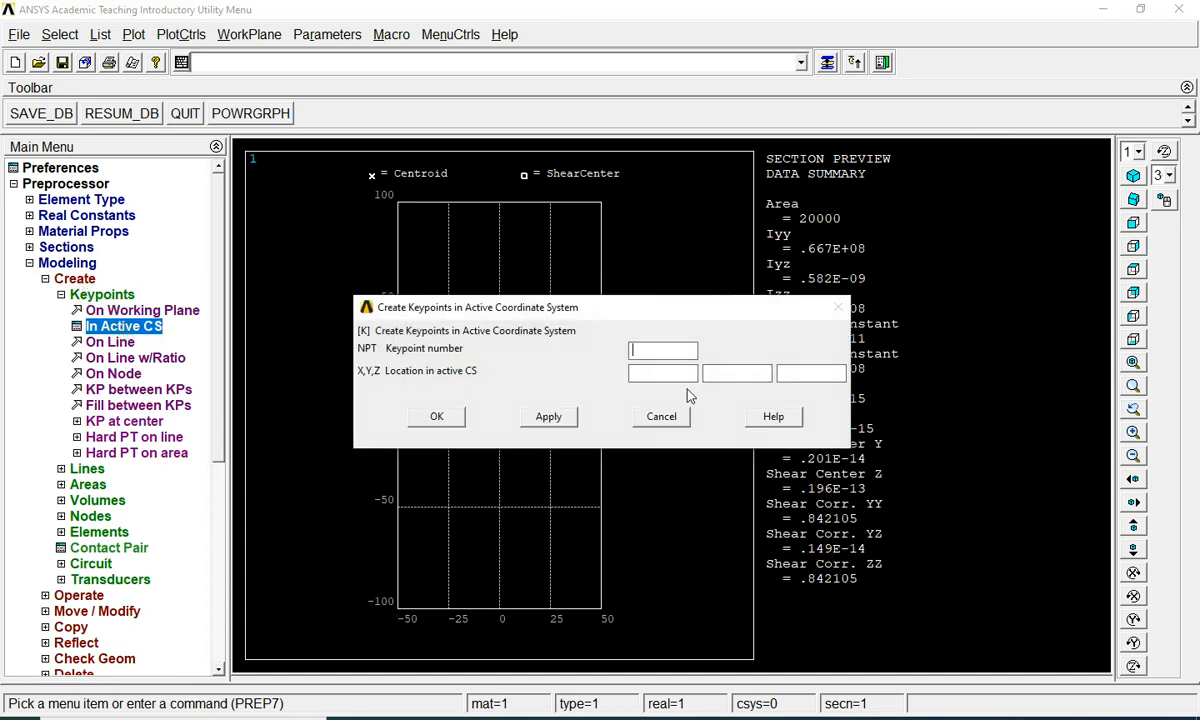
{"action": "left_click", "coordinate": [548, 418]}
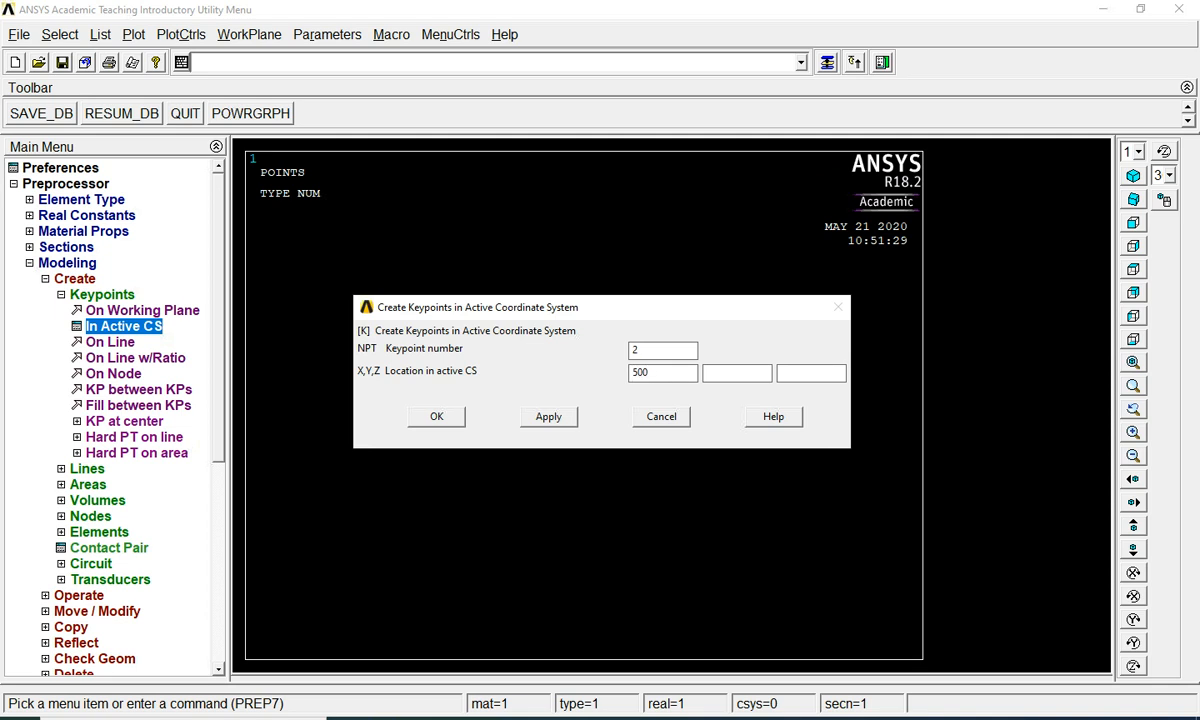
{"action": "left_click", "coordinate": [548, 418]}
- Create keypoint 3 at X 1200 and keypoint 4 at X 2000 in the active coordinate system
{"action": "left_click_drag", "start_coordinate": [645, 350], "coordinate": [614, 381]}
{"action": "type", "text": "3"}
{"action": "type", "text": "1200"}
{"action": "left_click", "coordinate": [548, 416]}
{"action": "left_click_drag", "start_coordinate": [650, 350], "coordinate": [631, 374]}
{"action": "type", "text": "4"}
{"action": "type", "text": "2000"}
{"action": "left_click", "coordinate": [560, 418]}
- Create keypoint 99 at X 2000, Y 100 and finish keypoint creation
{"action": "left_click_drag", "start_coordinate": [648, 350], "coordinate": [617, 360]}
{"action": "type", "text": "99"}
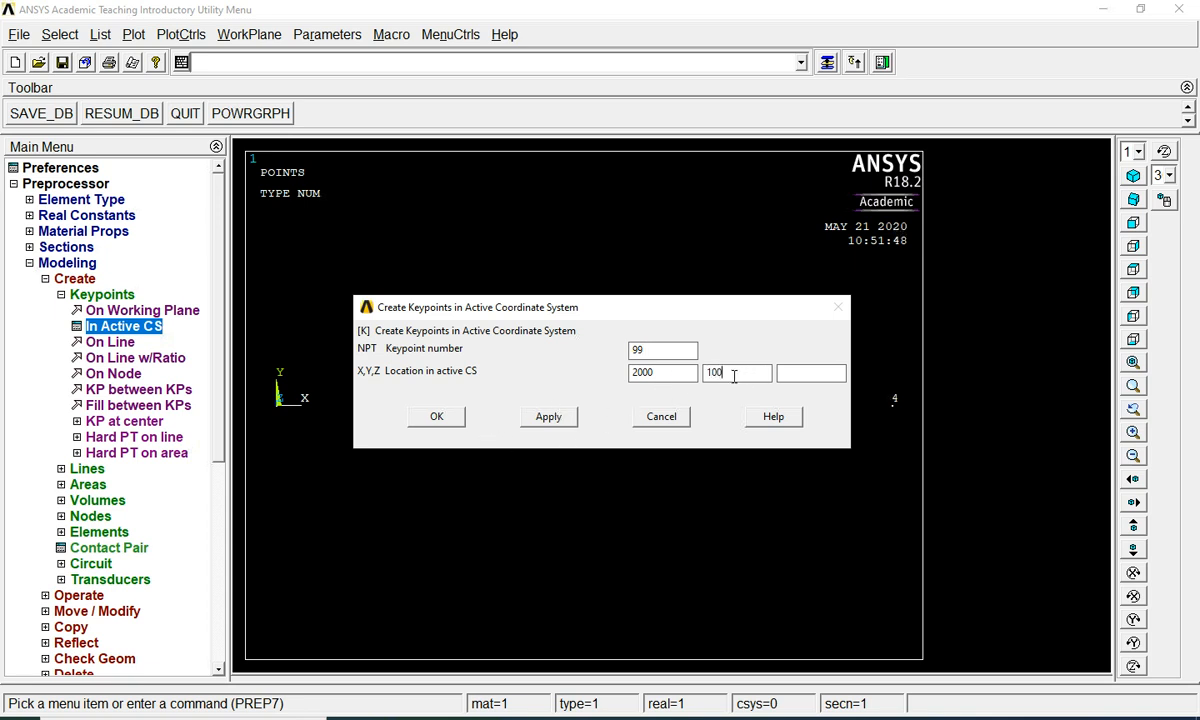
{"action": "left_click_drag", "start_coordinate": [729, 373], "coordinate": [704, 372]}
{"action": "left_click", "coordinate": [436, 417]}
- Create three straight lines joining the origin keypoint to 2, 2 to 3, and 3 to 4
{"action": "left_click", "coordinate": [90, 467]}
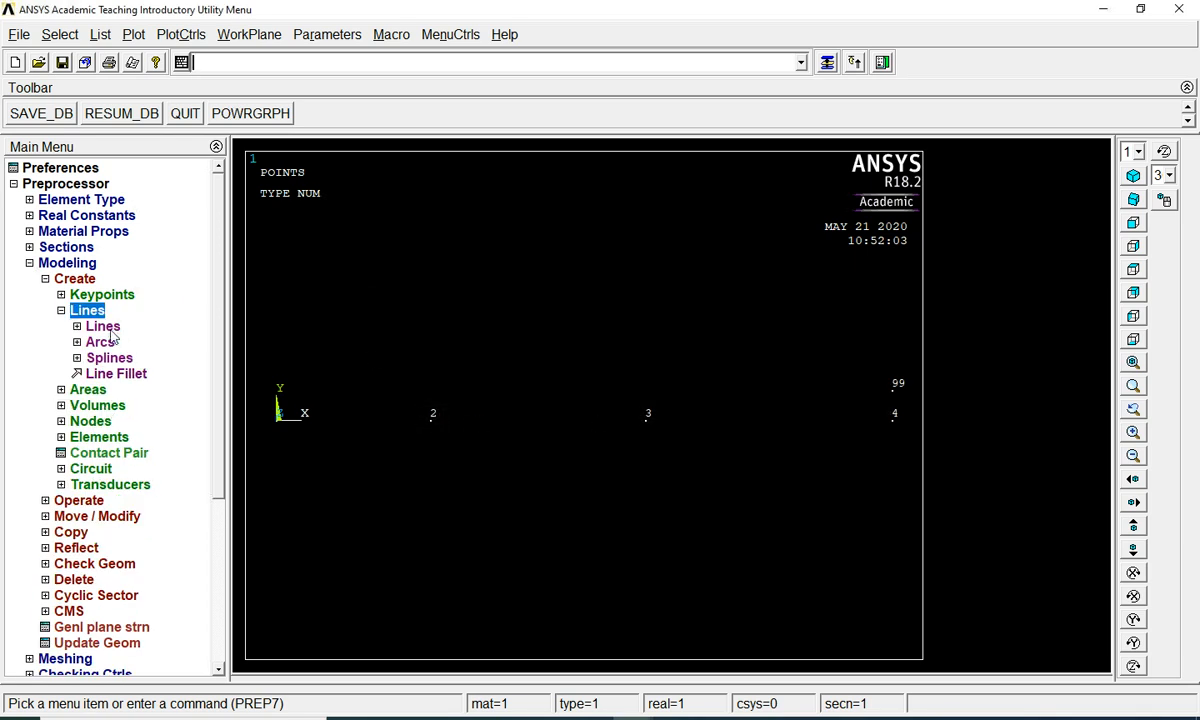
{"action": "left_click", "coordinate": [103, 326]}
{"action": "left_click", "coordinate": [141, 342]}
{"action": "left_click", "coordinate": [272, 420]}
{"action": "left_click", "coordinate": [430, 420]}
{"action": "left_click", "coordinate": [436, 425]}
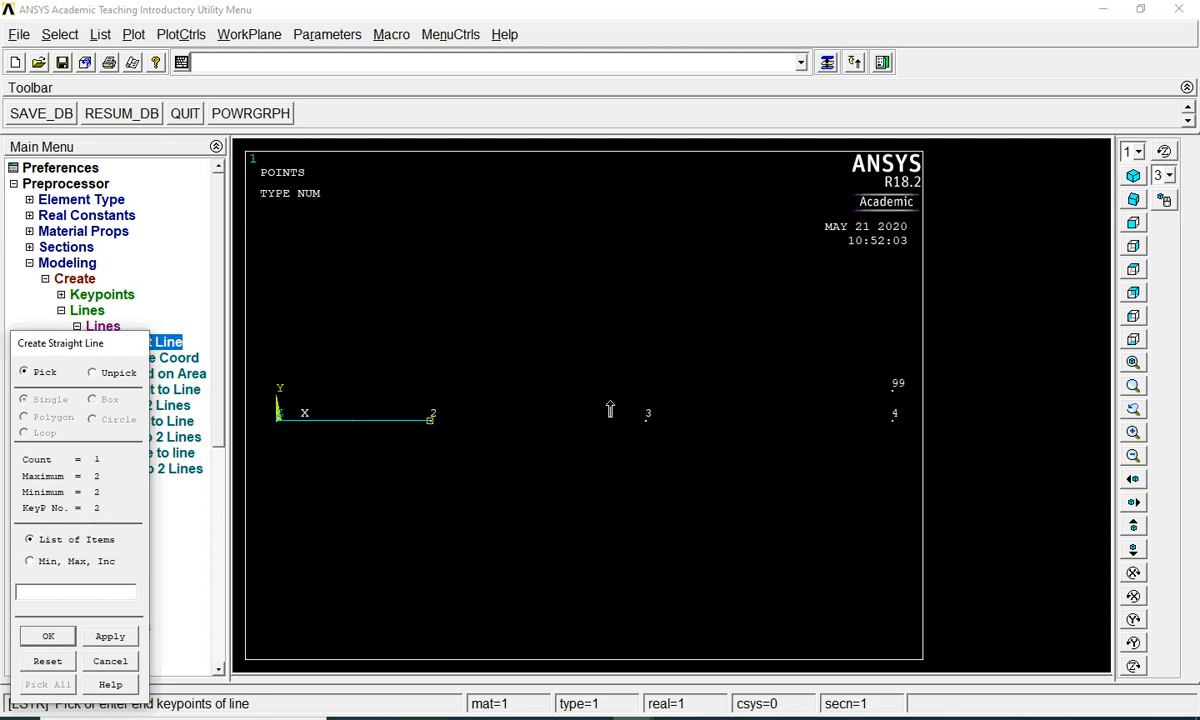
{"action": "left_click", "coordinate": [647, 430]}
{"action": "left_click", "coordinate": [893, 421]}
{"action": "left_click", "coordinate": [122, 663]}
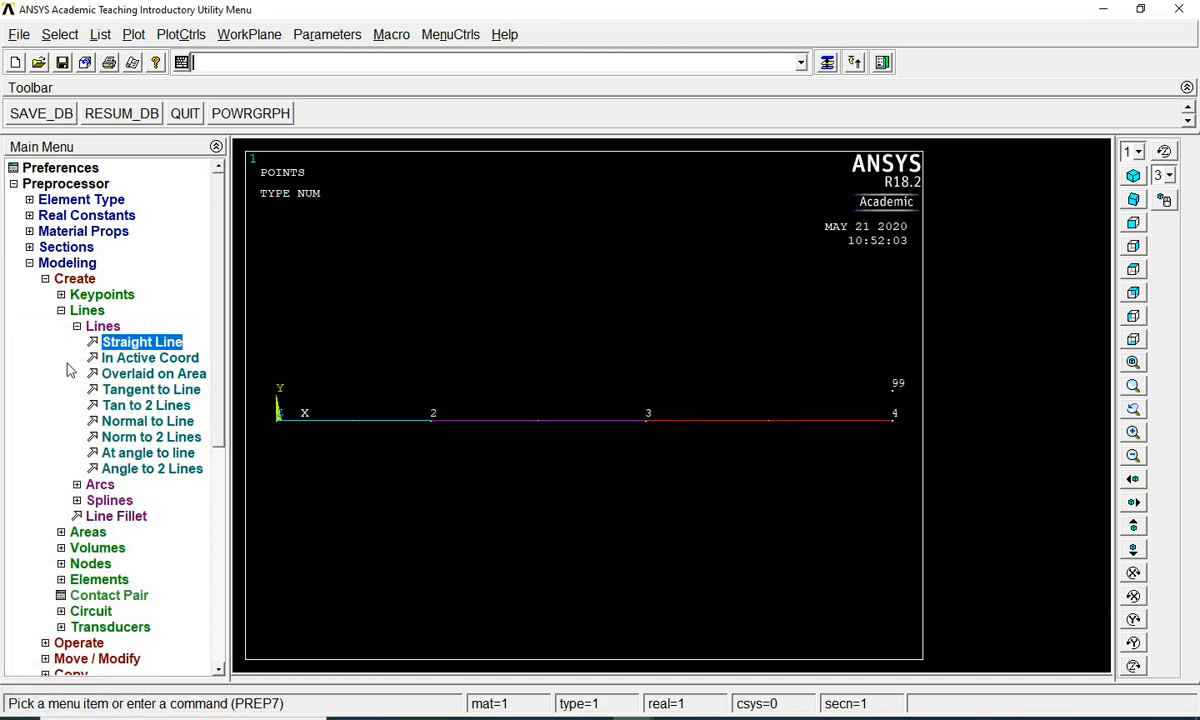
- Assign material 1, element type BEAM189 and section 1 to the three beam lines, using keypoint 99 as the orientation keypoint
{"action": "left_click", "coordinate": [30, 263]}
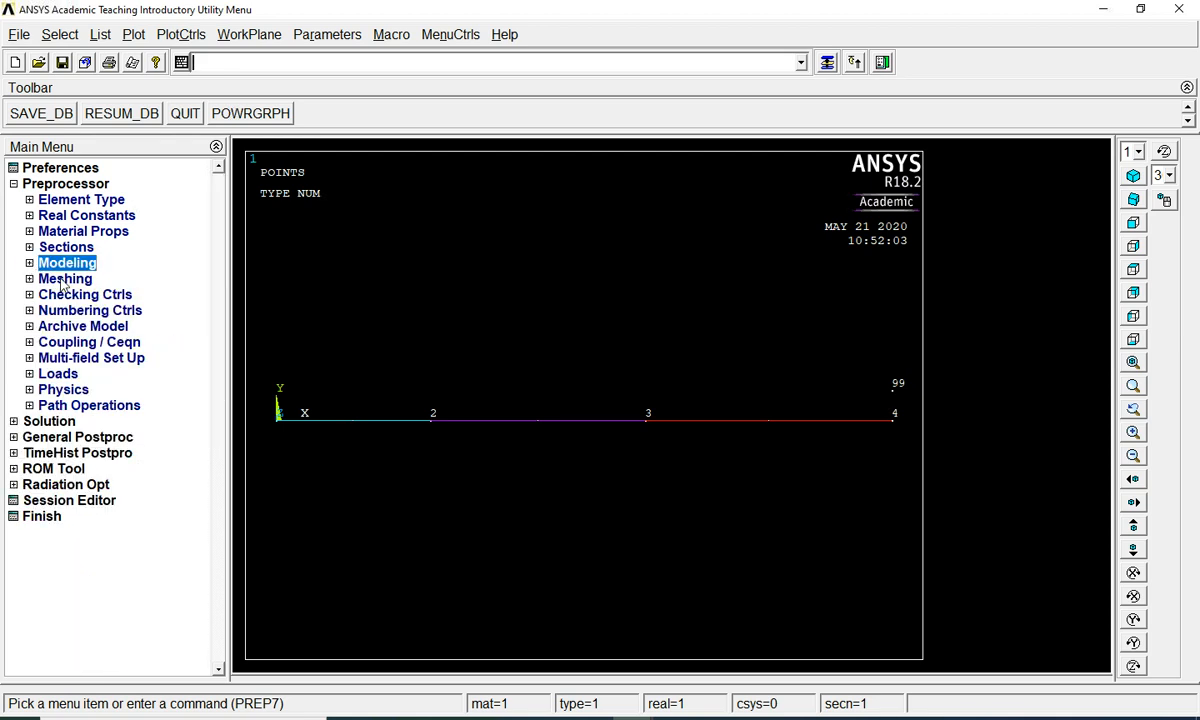
{"action": "left_click", "coordinate": [60, 278]}
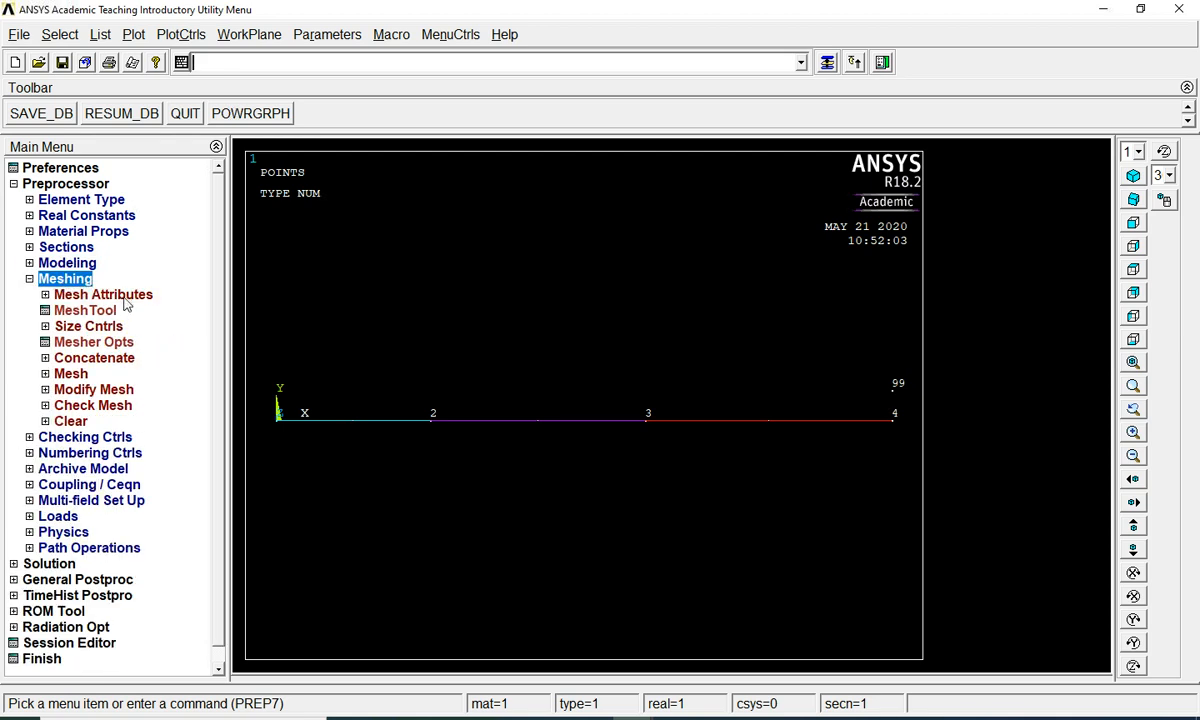
{"action": "left_click", "coordinate": [110, 294]}
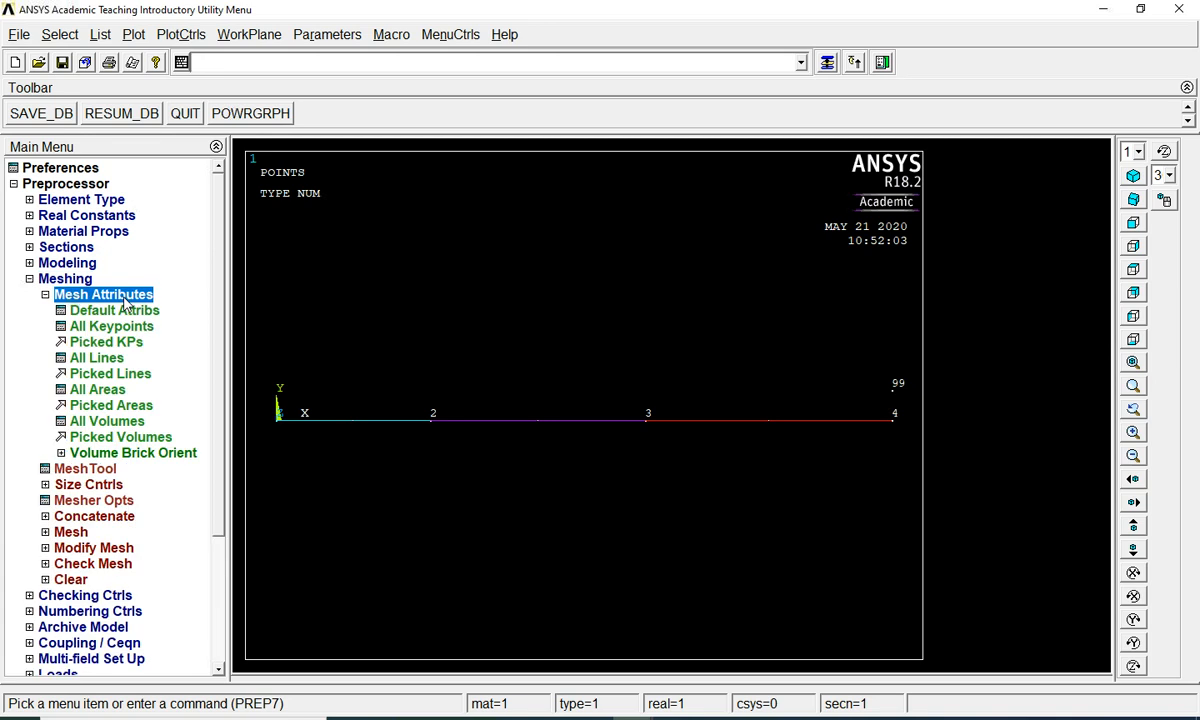
{"action": "left_click", "coordinate": [139, 376]}
{"action": "left_click", "coordinate": [348, 450]}
{"action": "left_click", "coordinate": [541, 458]}
{"action": "left_click", "coordinate": [680, 456]}
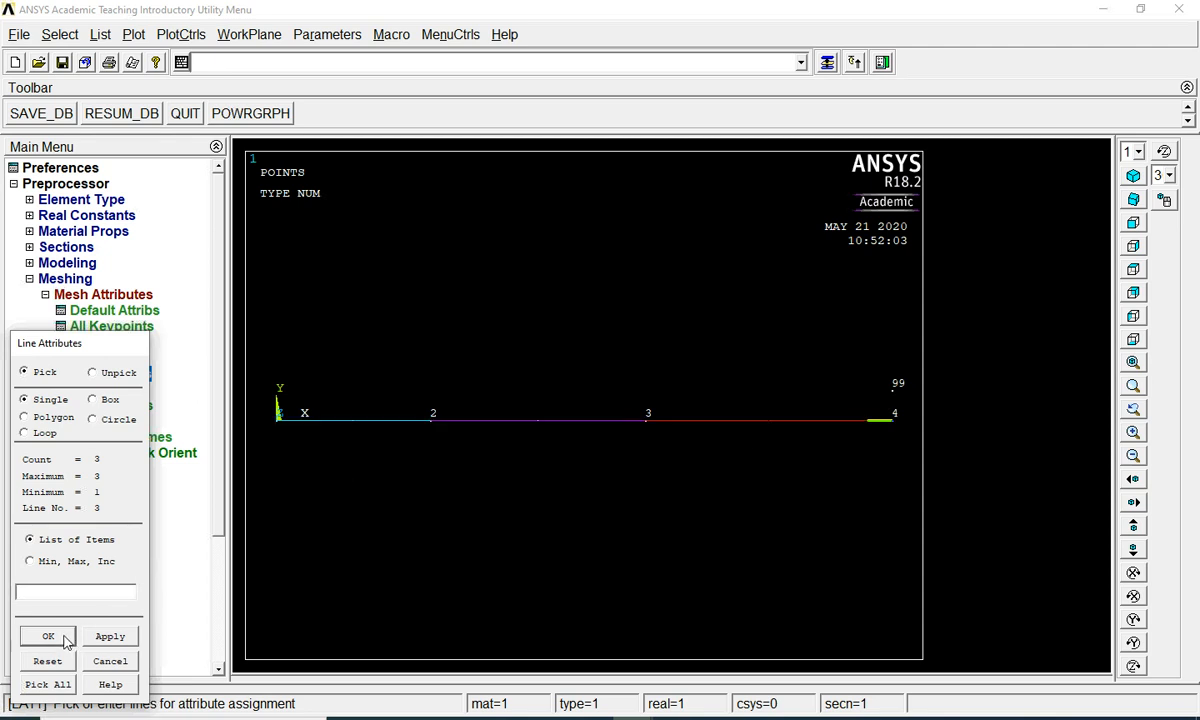
{"action": "left_click", "coordinate": [47, 636]}
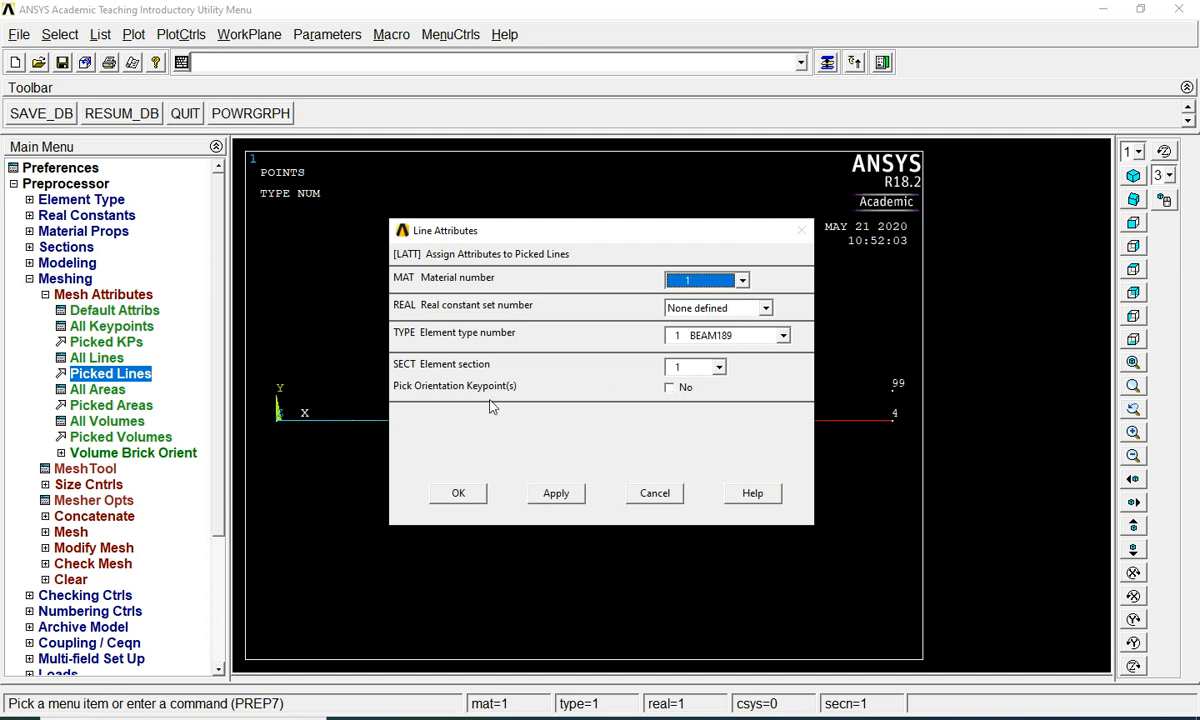
{"action": "left_click", "coordinate": [670, 388]}
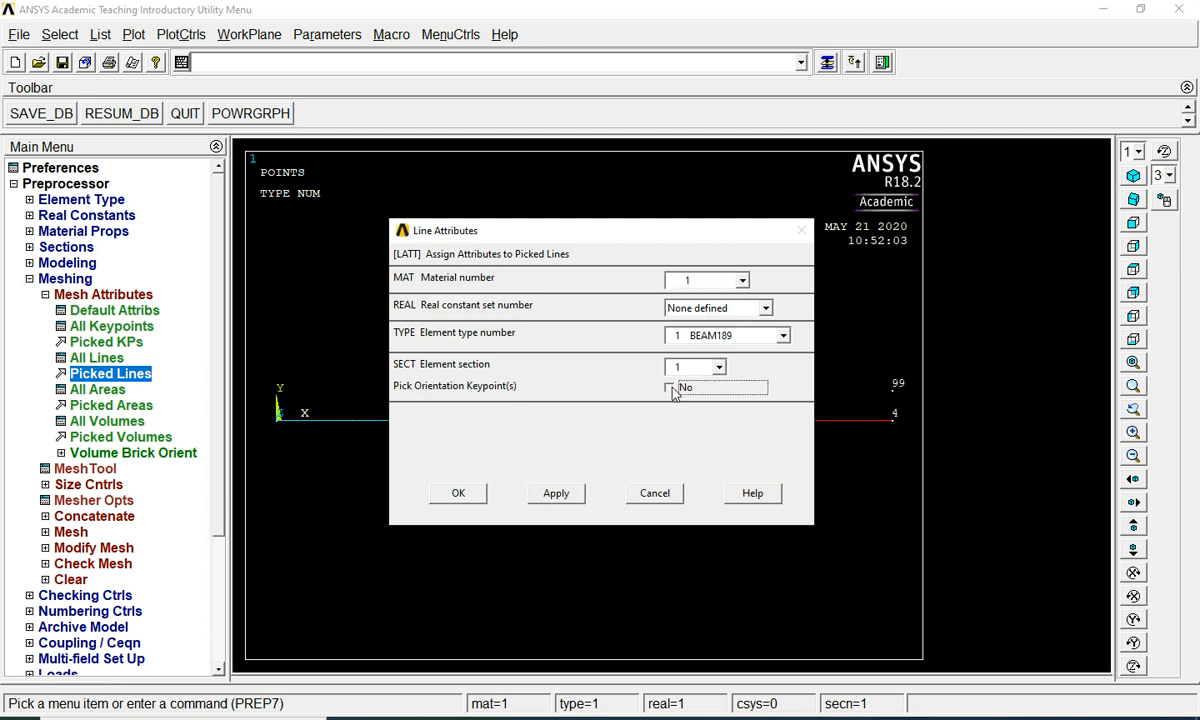
{"action": "left_click", "coordinate": [458, 493]}
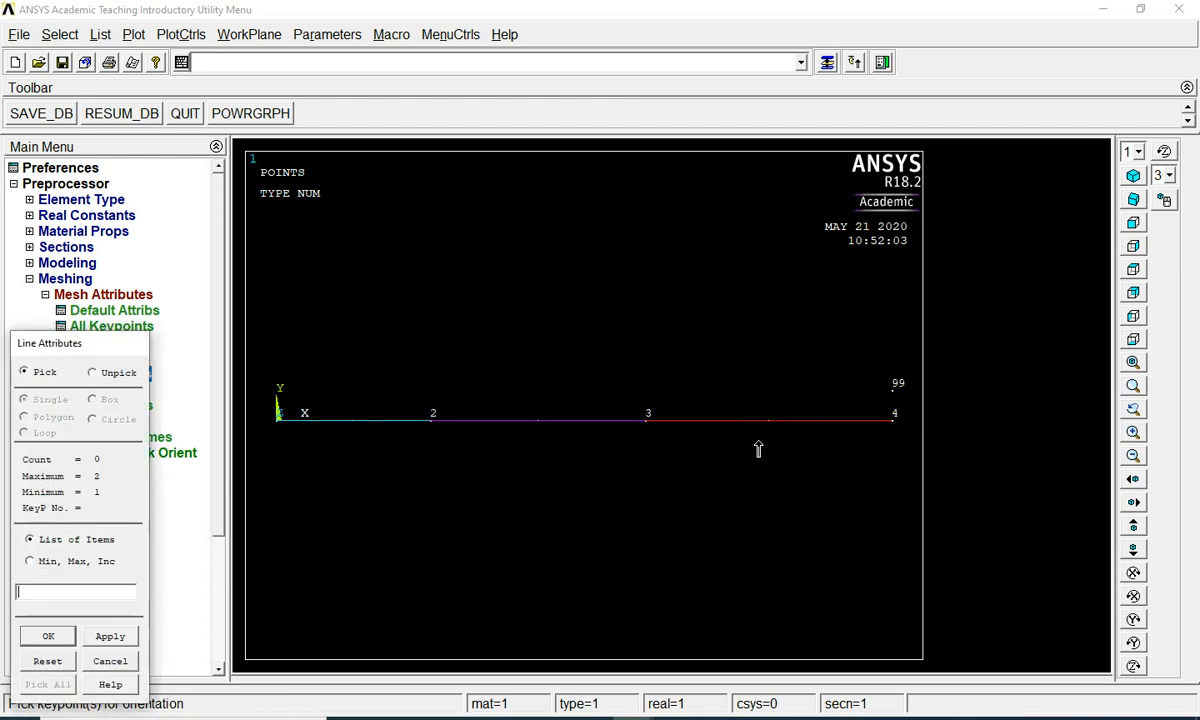
{"action": "left_click", "coordinate": [893, 388]}
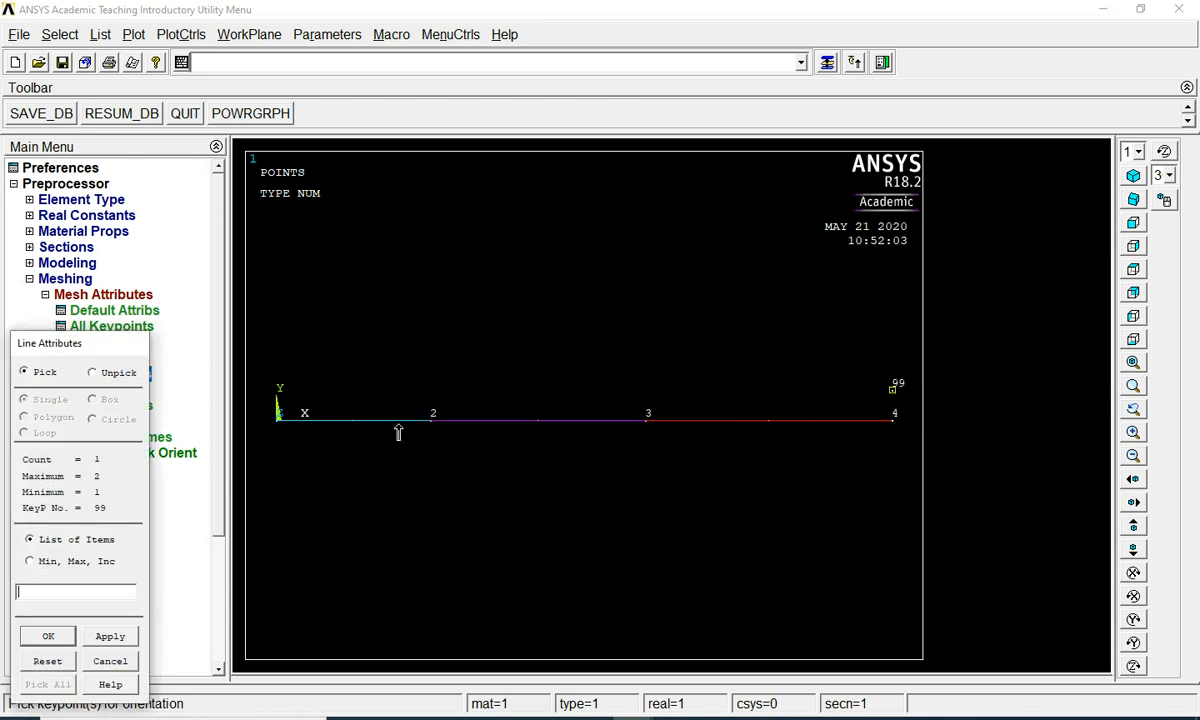
{"action": "left_click", "coordinate": [60, 642]}
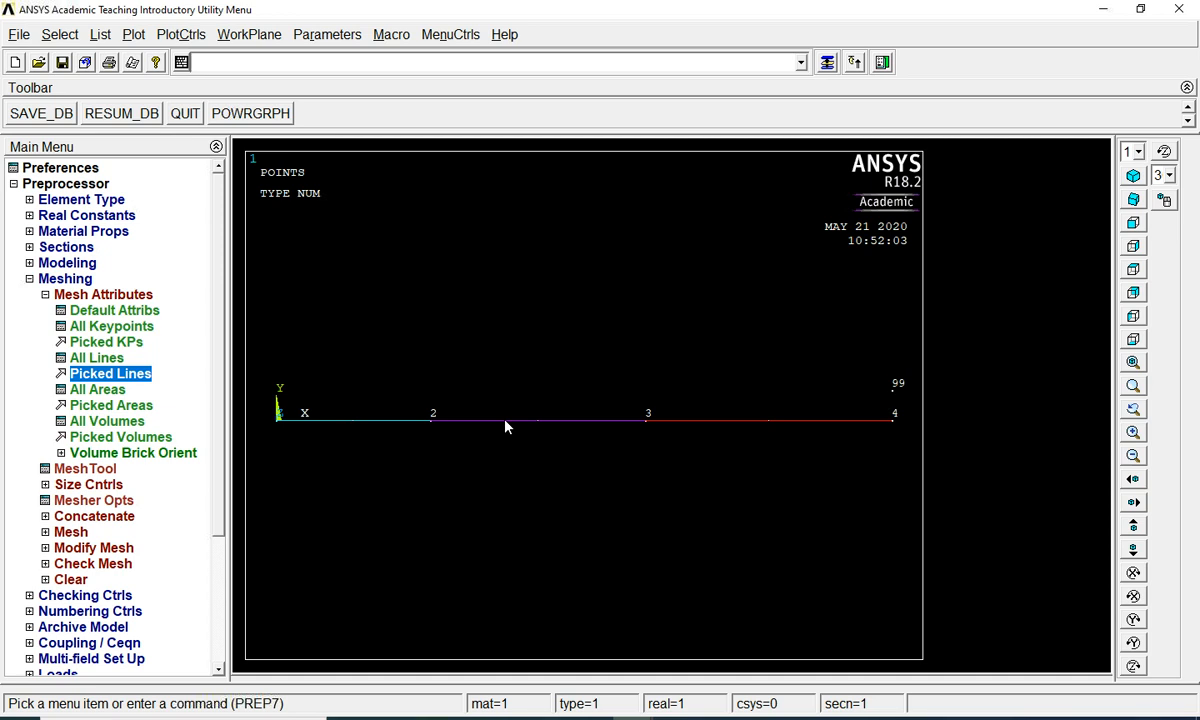
- Set the manual element size on the three beam lines to one element division each
{"action": "left_click", "coordinate": [88, 484]}
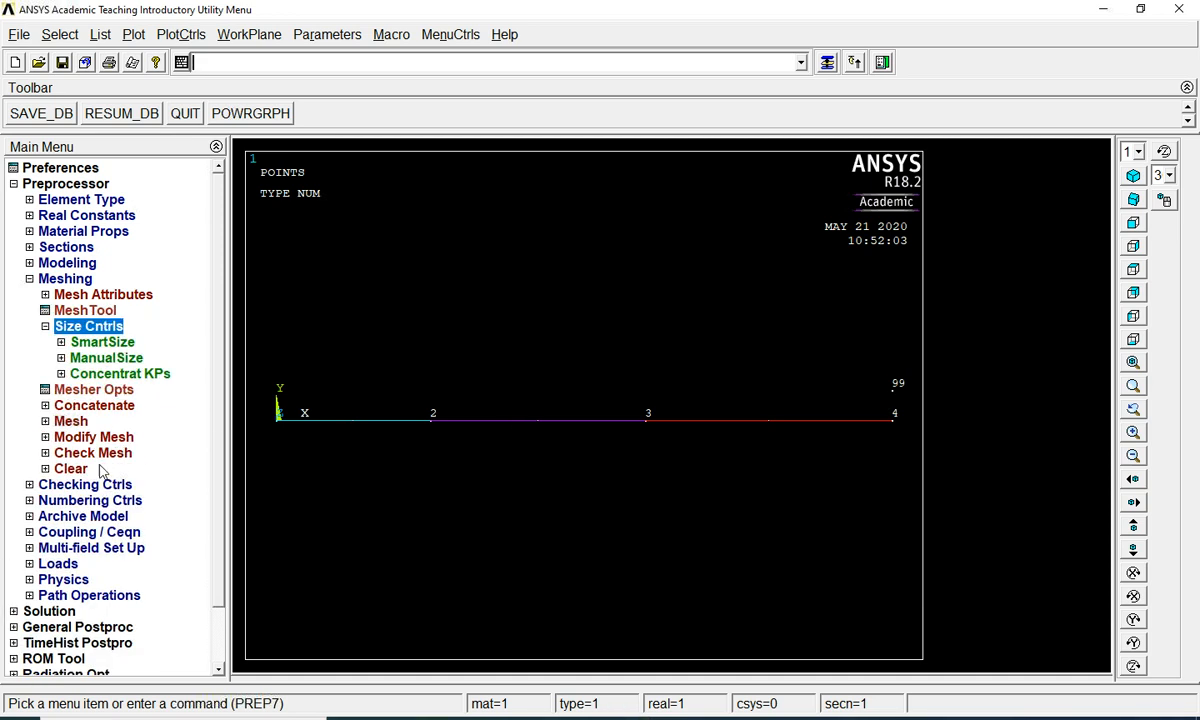
{"action": "left_click", "coordinate": [104, 360]}
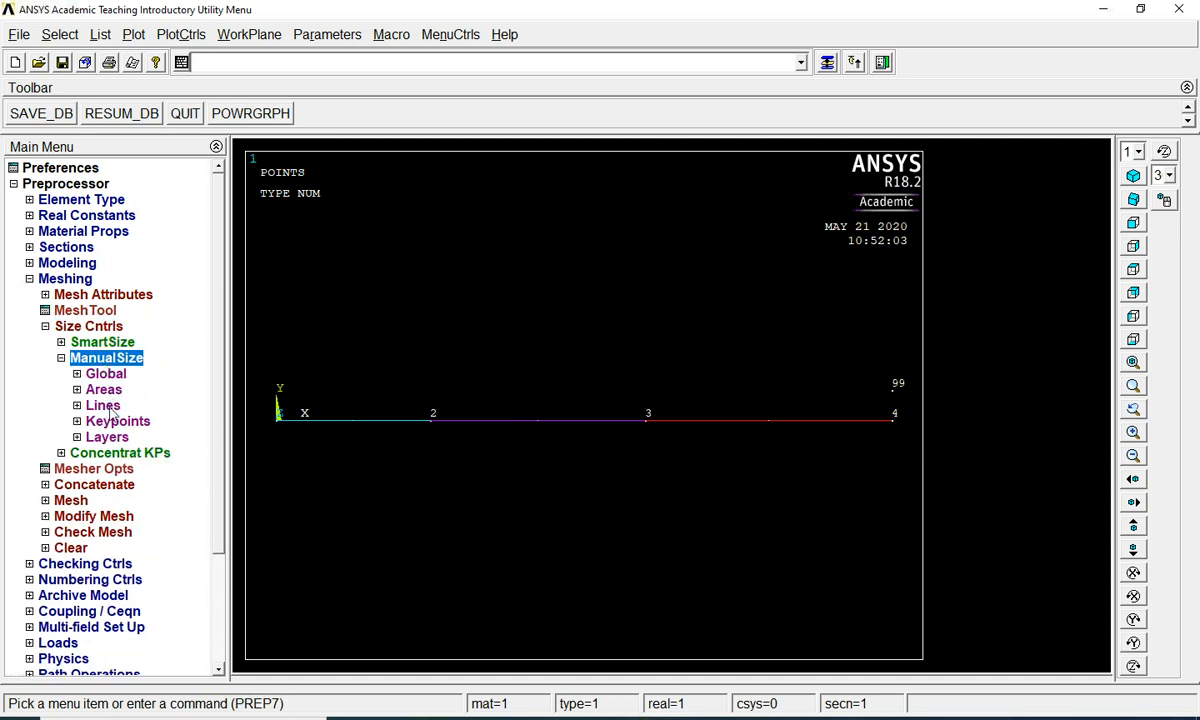
{"action": "left_click", "coordinate": [104, 405]}
{"action": "left_click", "coordinate": [141, 437]}
{"action": "left_click", "coordinate": [346, 420]}
{"action": "left_click", "coordinate": [472, 420]}
{"action": "left_click", "coordinate": [706, 444]}
{"action": "left_click", "coordinate": [50, 634]}
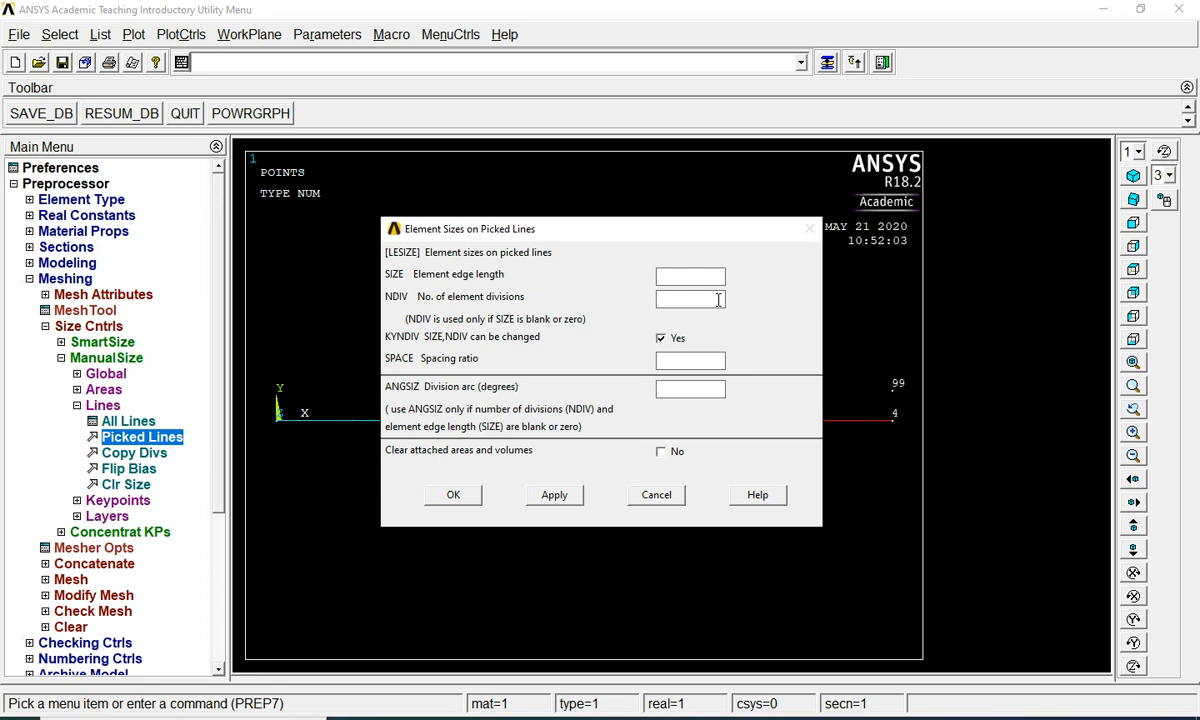
{"action": "left_click", "coordinate": [453, 492]}
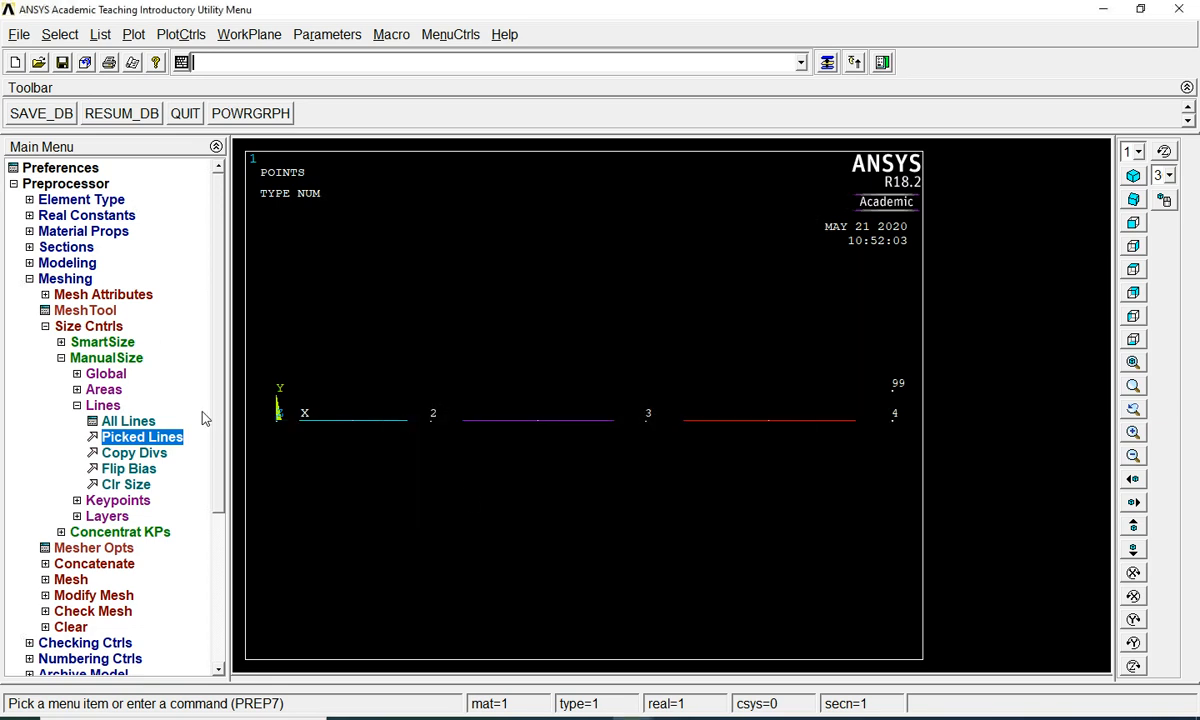
- Mesh the three beam lines
{"action": "left_click", "coordinate": [45, 326]}
{"action": "left_click", "coordinate": [71, 373]}
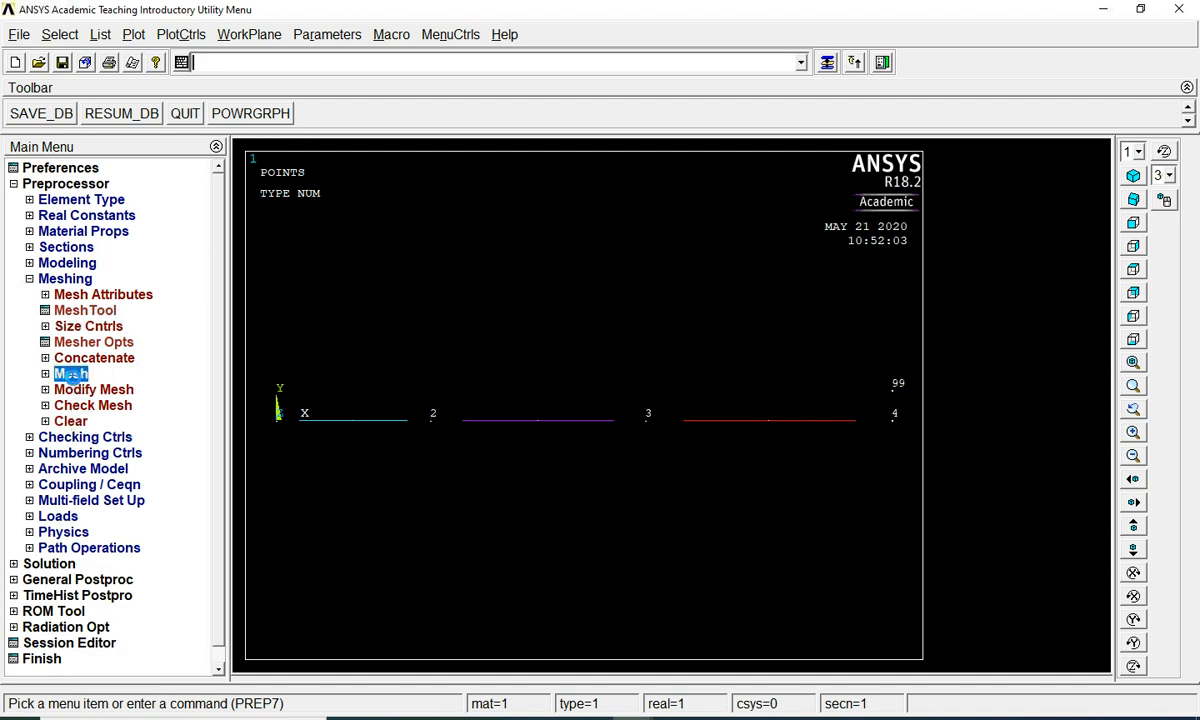
{"action": "left_click", "coordinate": [92, 407]}
{"action": "left_click", "coordinate": [350, 447]}
{"action": "left_click", "coordinate": [554, 446]}
{"action": "left_click", "coordinate": [766, 446]}
{"action": "left_click", "coordinate": [50, 684]}
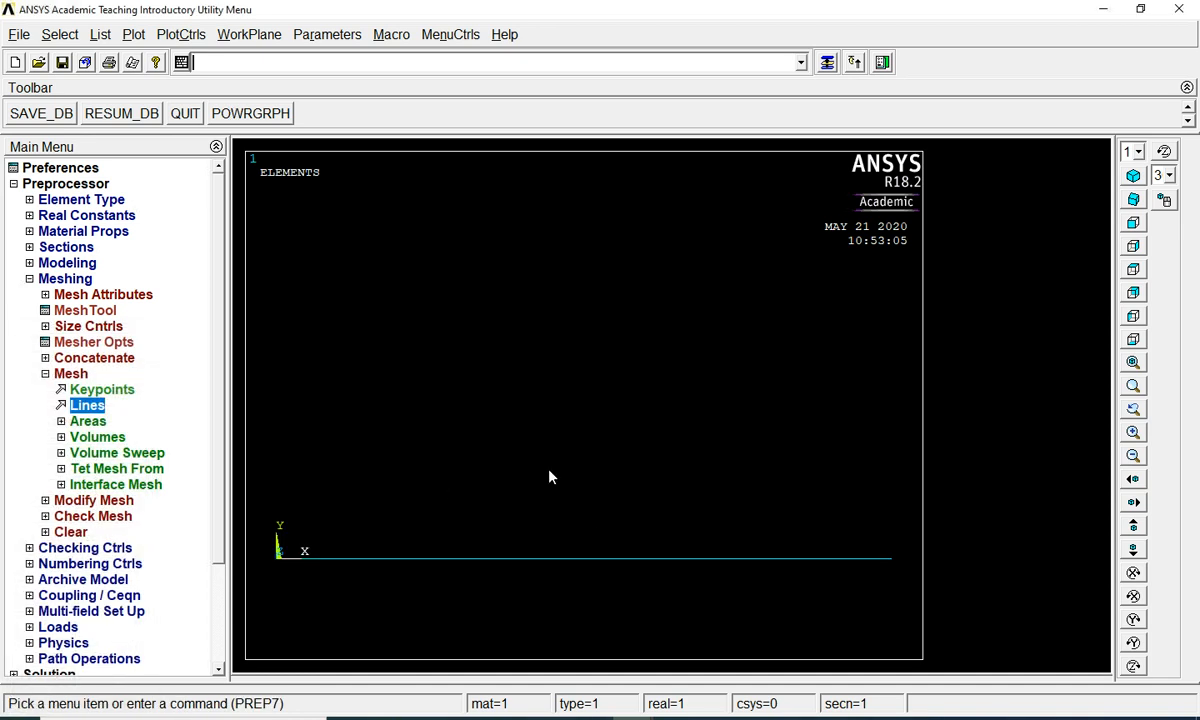
- Turn on node numbering in the plot of the meshed beam
{"action": "left_click", "coordinate": [181, 34]}
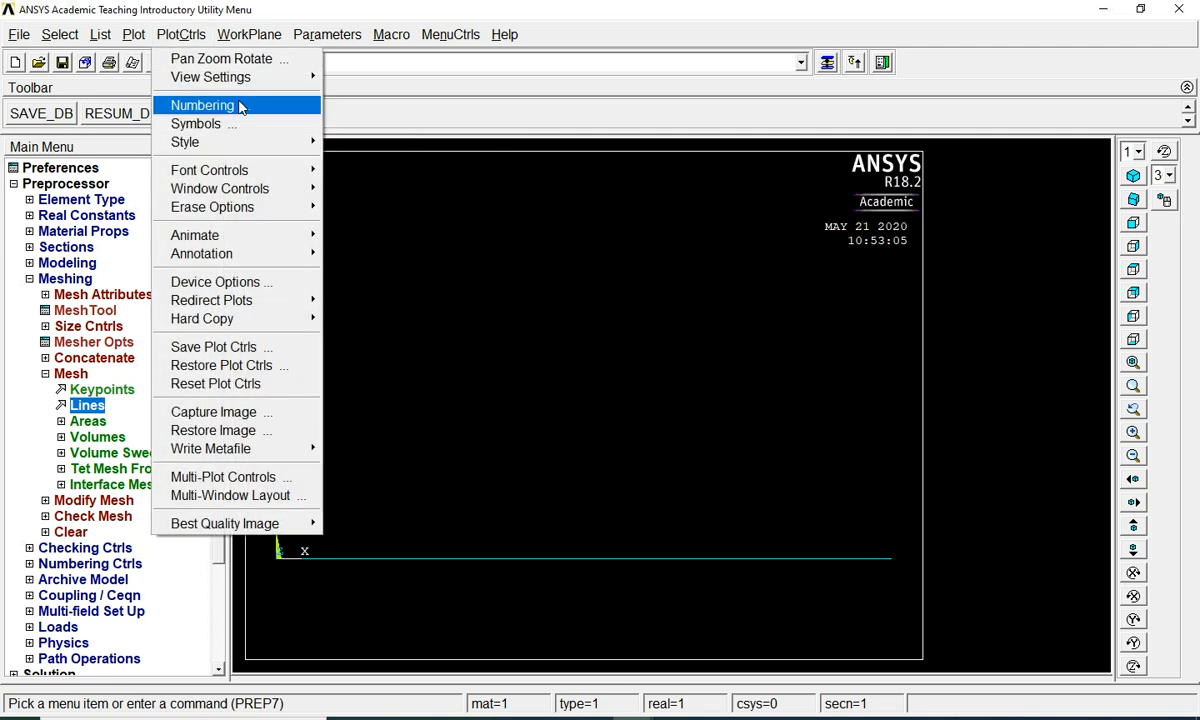
{"action": "left_click", "coordinate": [205, 105]}
{"action": "left_click", "coordinate": [683, 343]}
{"action": "left_click", "coordinate": [458, 532]}
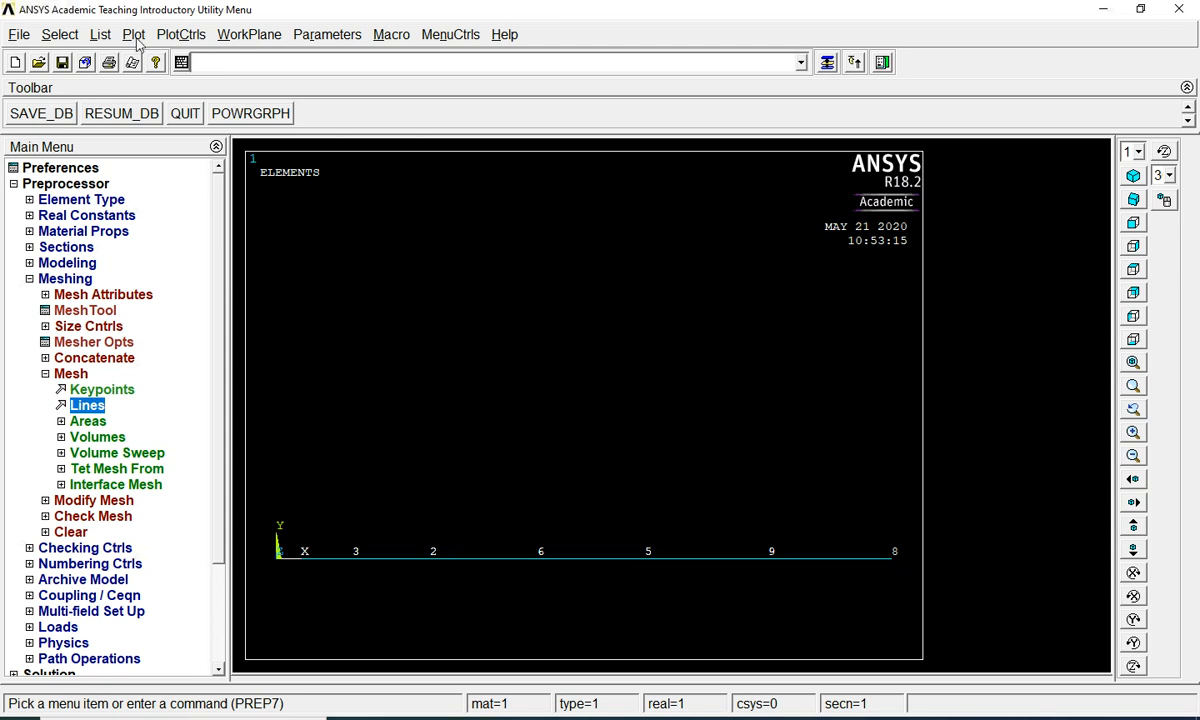
- List the nodes with coordinates only, sorted first by X coordinate, and copy the listed node table
{"action": "left_click", "coordinate": [101, 36]}
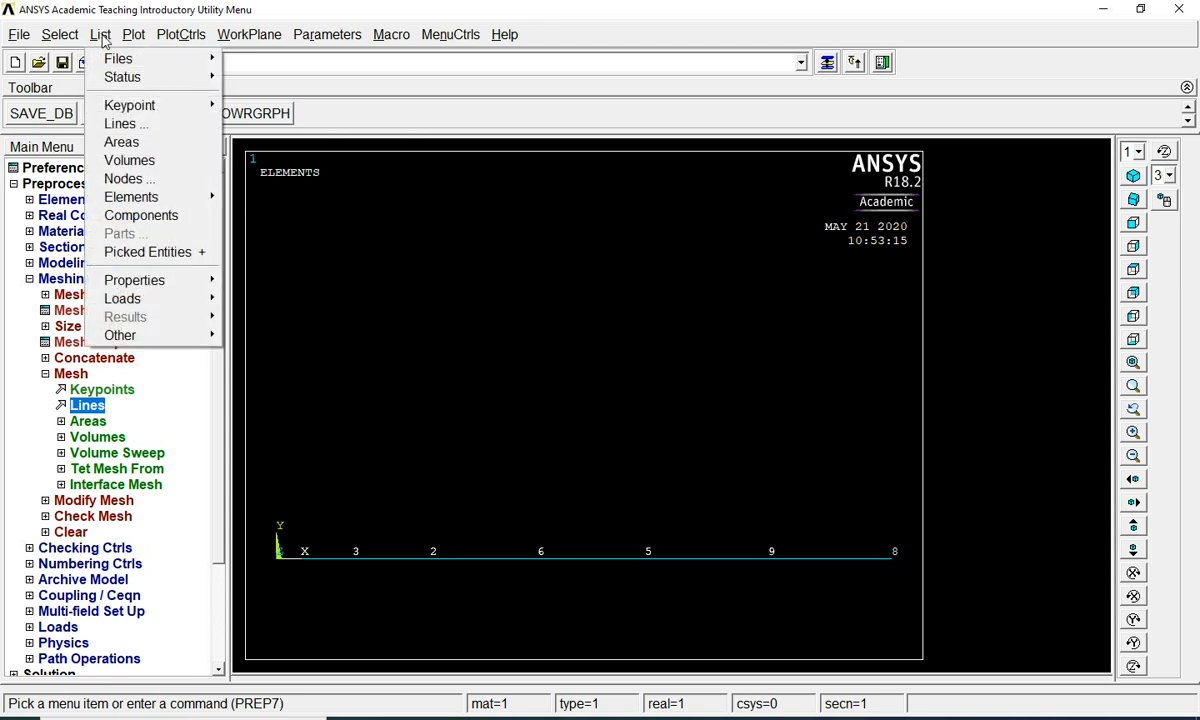
{"action": "left_click", "coordinate": [123, 178]}
{"action": "left_click", "coordinate": [734, 330]}
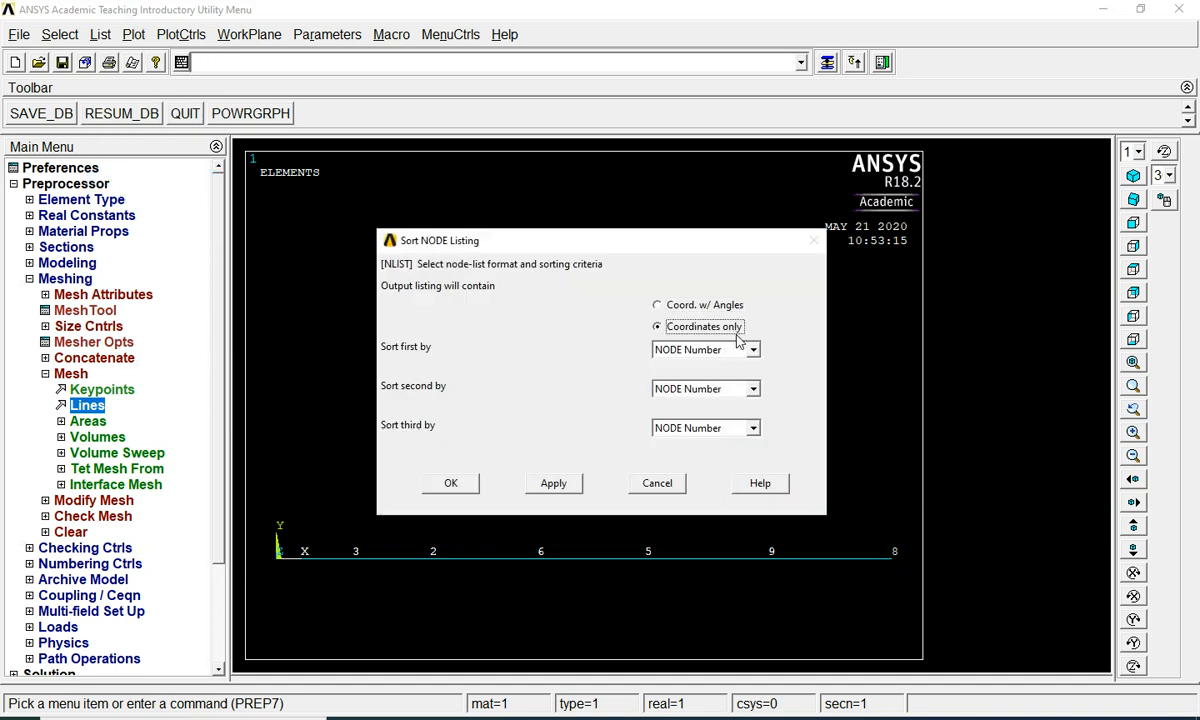
{"action": "left_click", "coordinate": [754, 350]}
{"action": "scroll", "coordinate": [757, 405], "scroll_direction": "up", "scroll_amount": 2}
{"action": "left_click", "coordinate": [718, 368]}
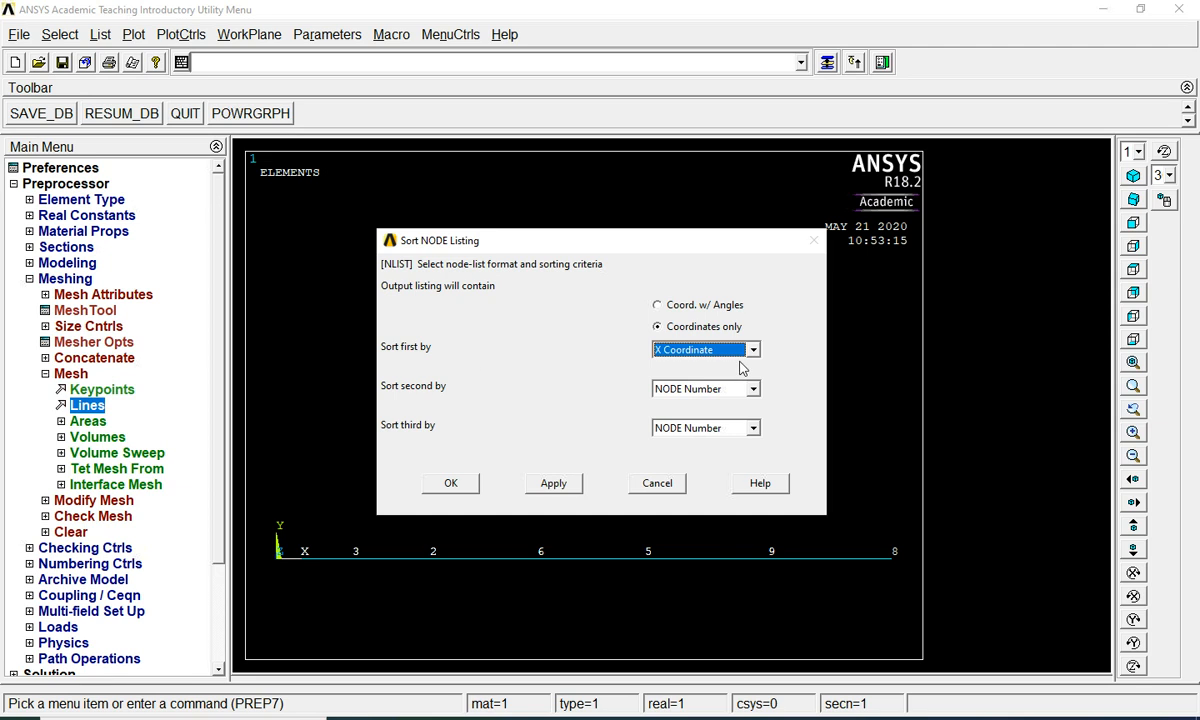
{"action": "left_click", "coordinate": [451, 483]}
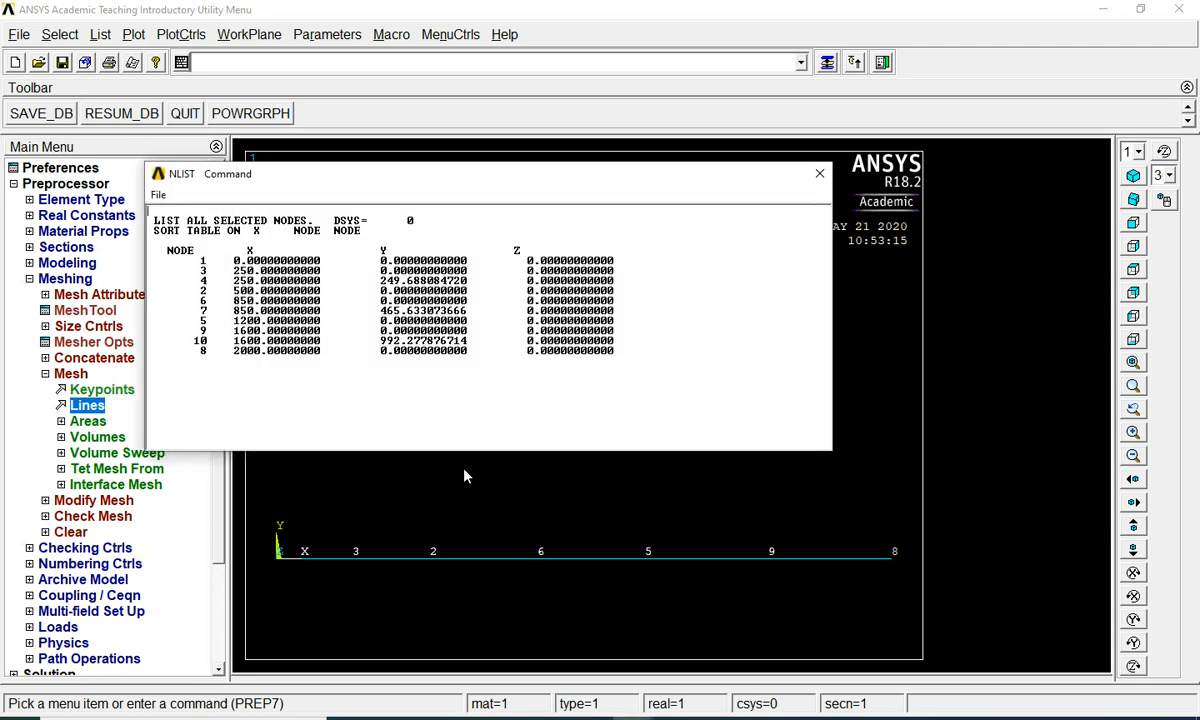
{"action": "left_click_drag", "start_coordinate": [614, 358], "coordinate": [143, 250]}
{"action": "key", "text": "ctrl+c"}
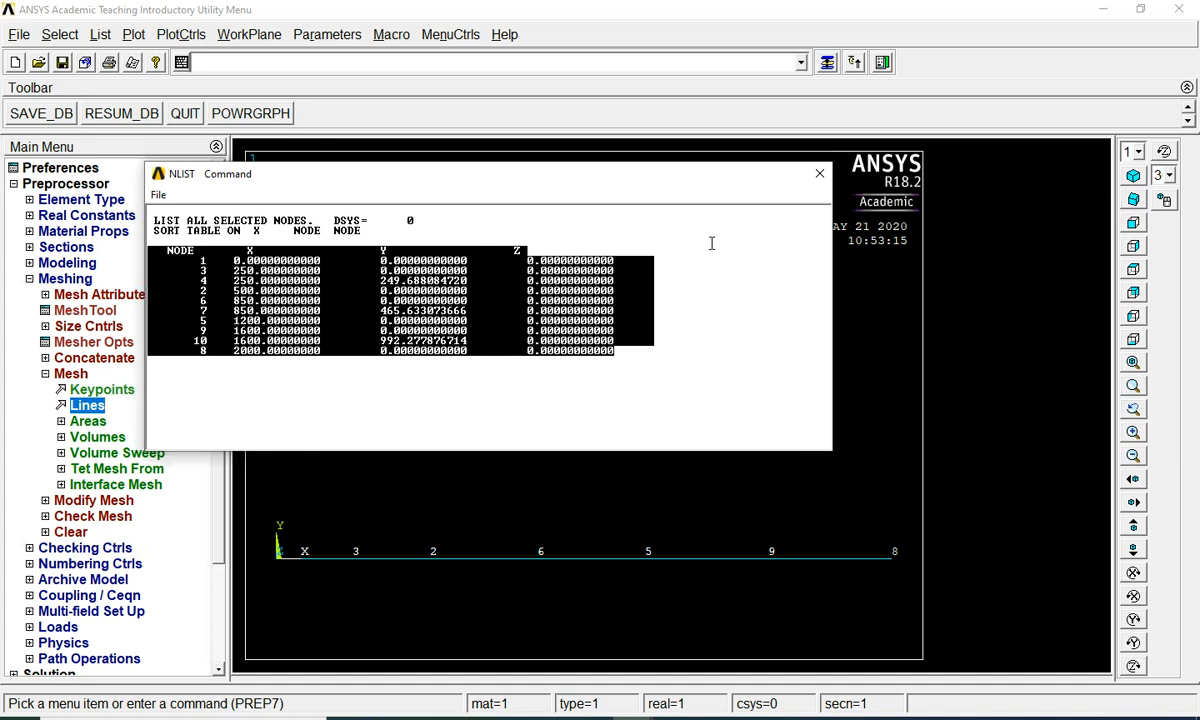
- Switch to PowerPoint, paste the copied node table onto slide 4 at font size 16, and place it under the coordinate header row
{"action": "key", "text": "alt+Tab"}
{"action": "right_click", "coordinate": [393, 406]}
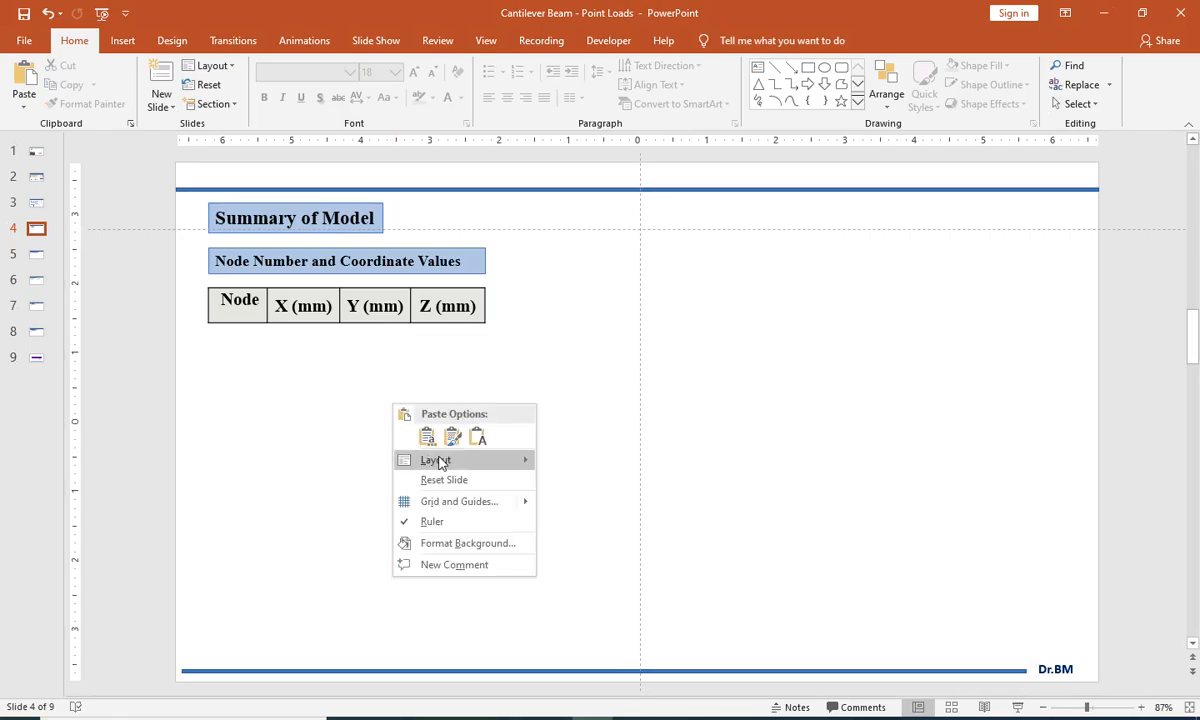
{"action": "left_click", "coordinate": [427, 439]}
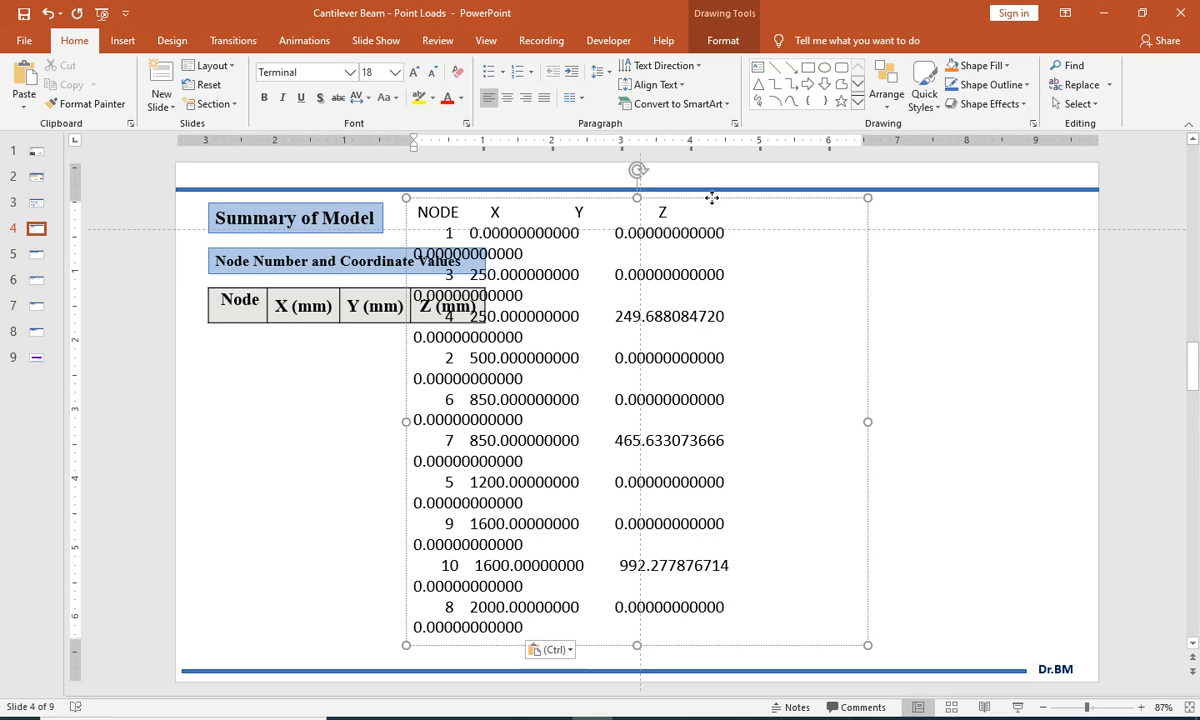
{"action": "left_click", "coordinate": [710, 198]}
{"action": "left_click", "coordinate": [432, 75]}
{"action": "left_click_drag", "start_coordinate": [641, 199], "coordinate": [463, 333]}
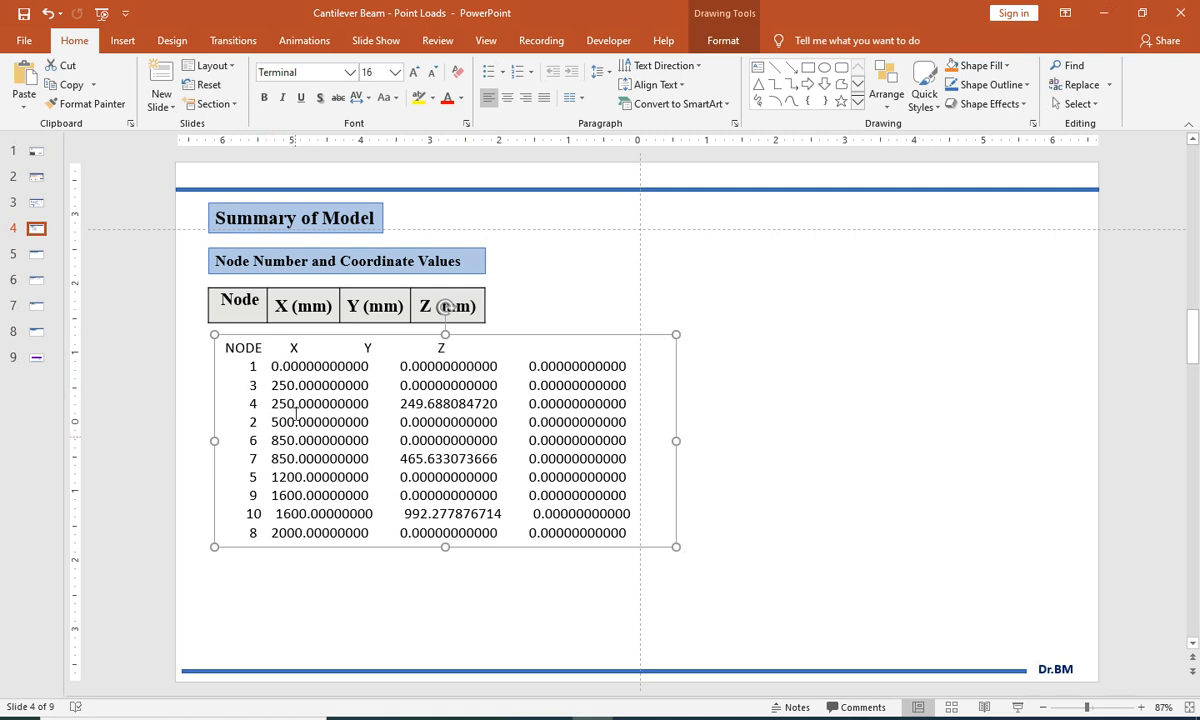
{"action": "left_click", "coordinate": [744, 531]}
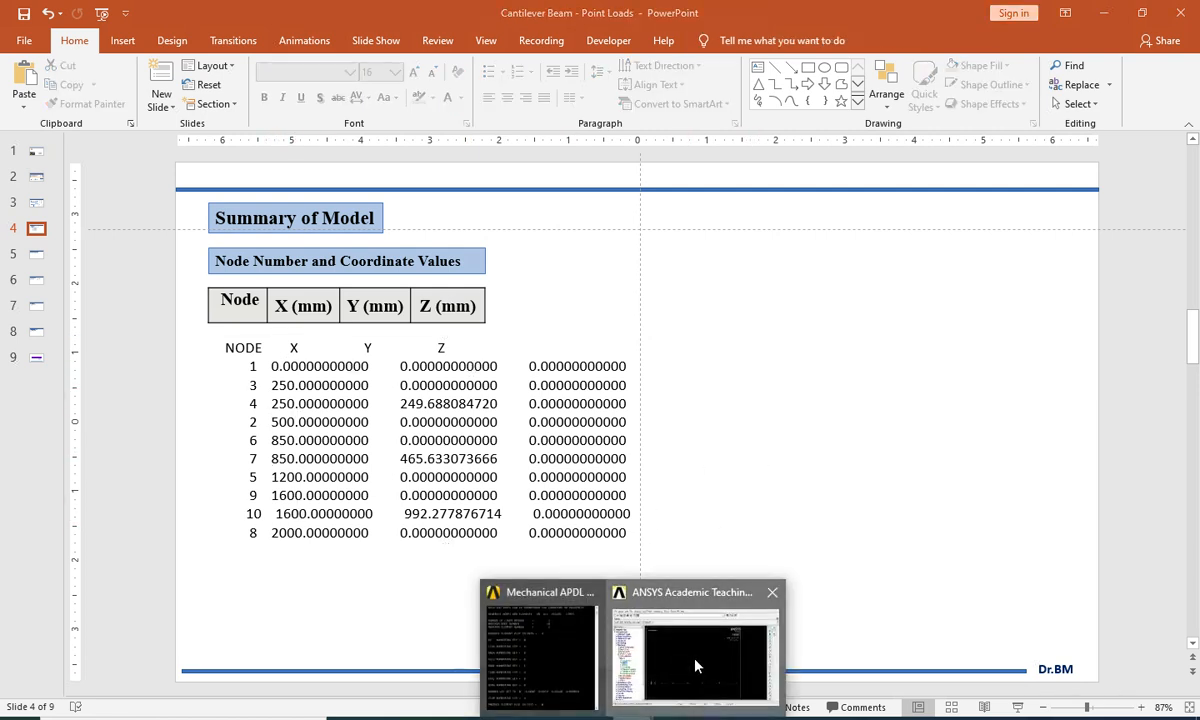
- Return to ANSYS, close the node list, and constrain all degrees of freedom at node 1 of the beam
{"action": "left_click", "coordinate": [651, 617]}
{"action": "left_click", "coordinate": [819, 175]}
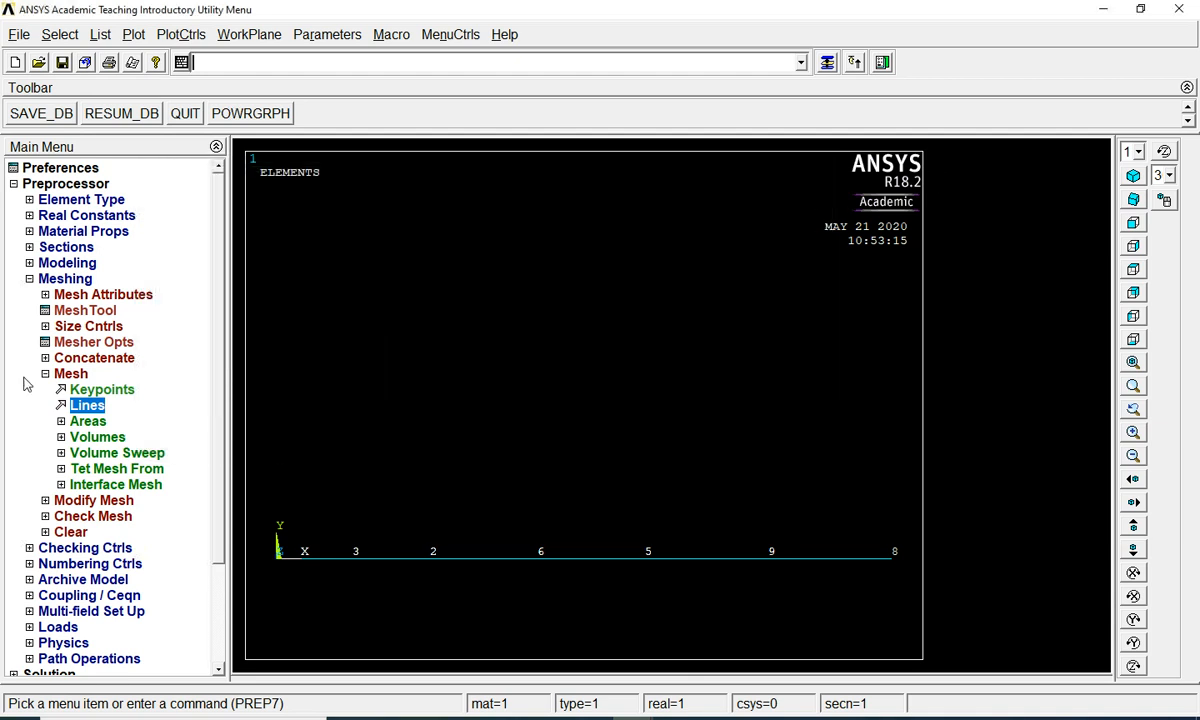
{"action": "left_click", "coordinate": [29, 279]}
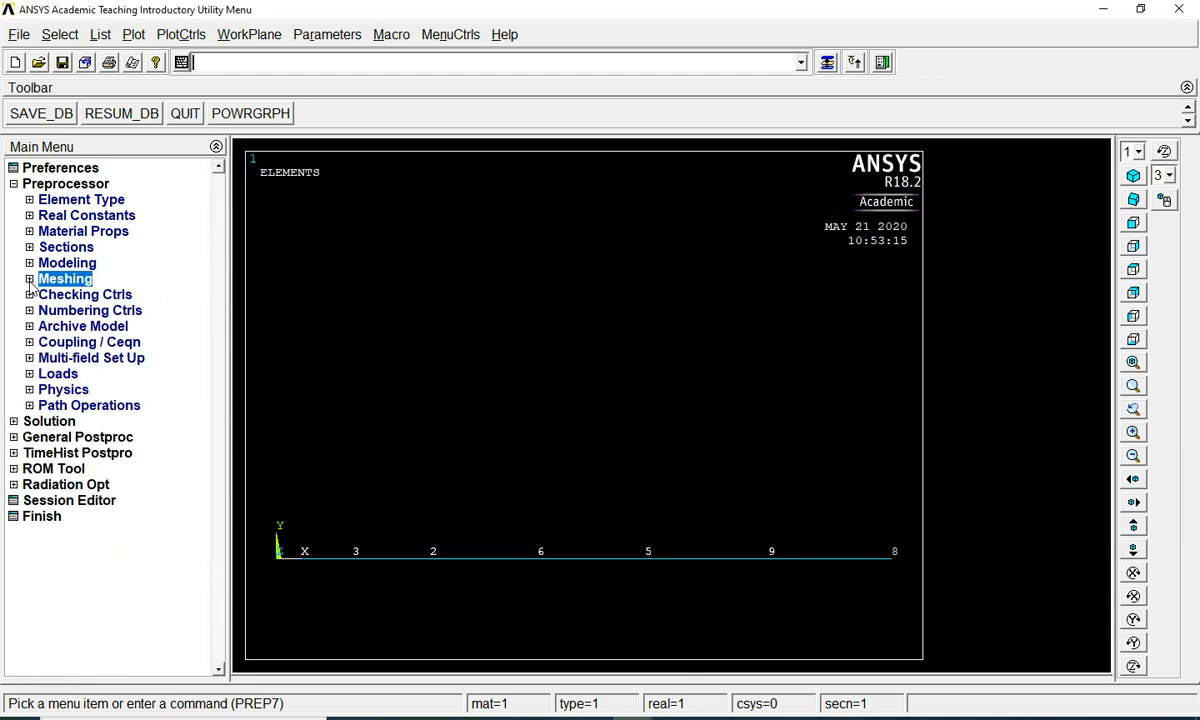
{"action": "left_click", "coordinate": [58, 373]}
{"action": "left_click", "coordinate": [95, 403]}
{"action": "left_click", "coordinate": [92, 435]}
{"action": "left_click", "coordinate": [117, 454]}
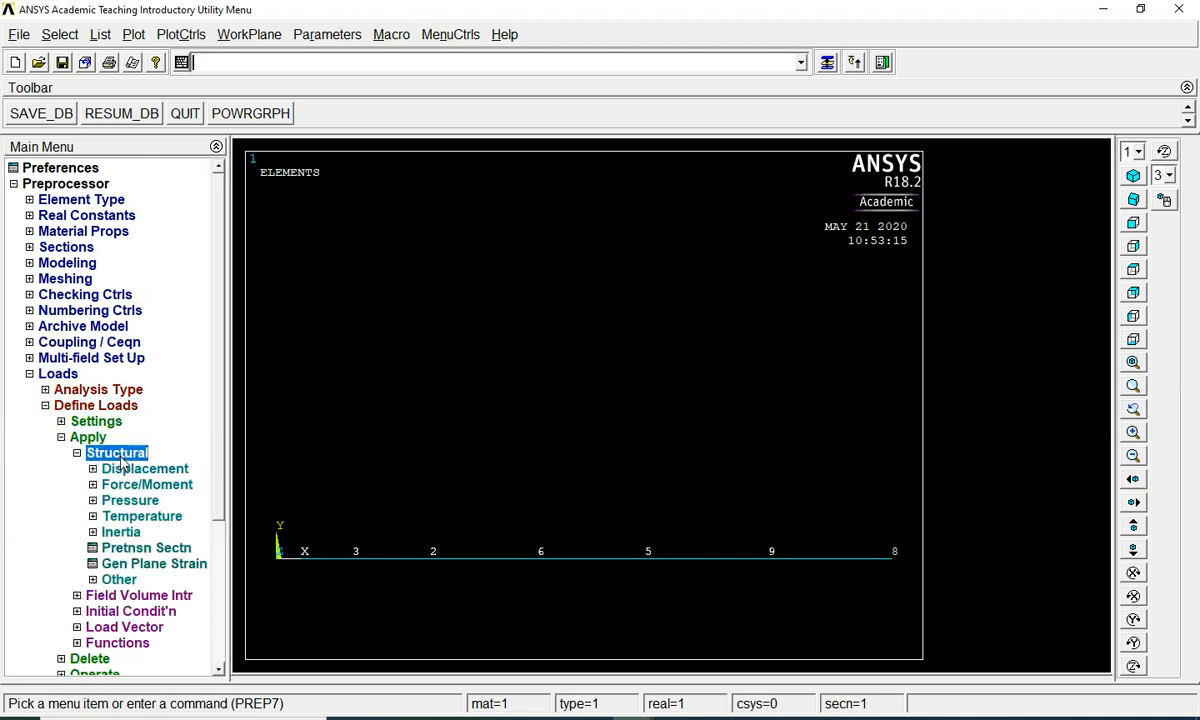
{"action": "left_click", "coordinate": [124, 467]}
{"action": "left_click", "coordinate": [120, 533]}
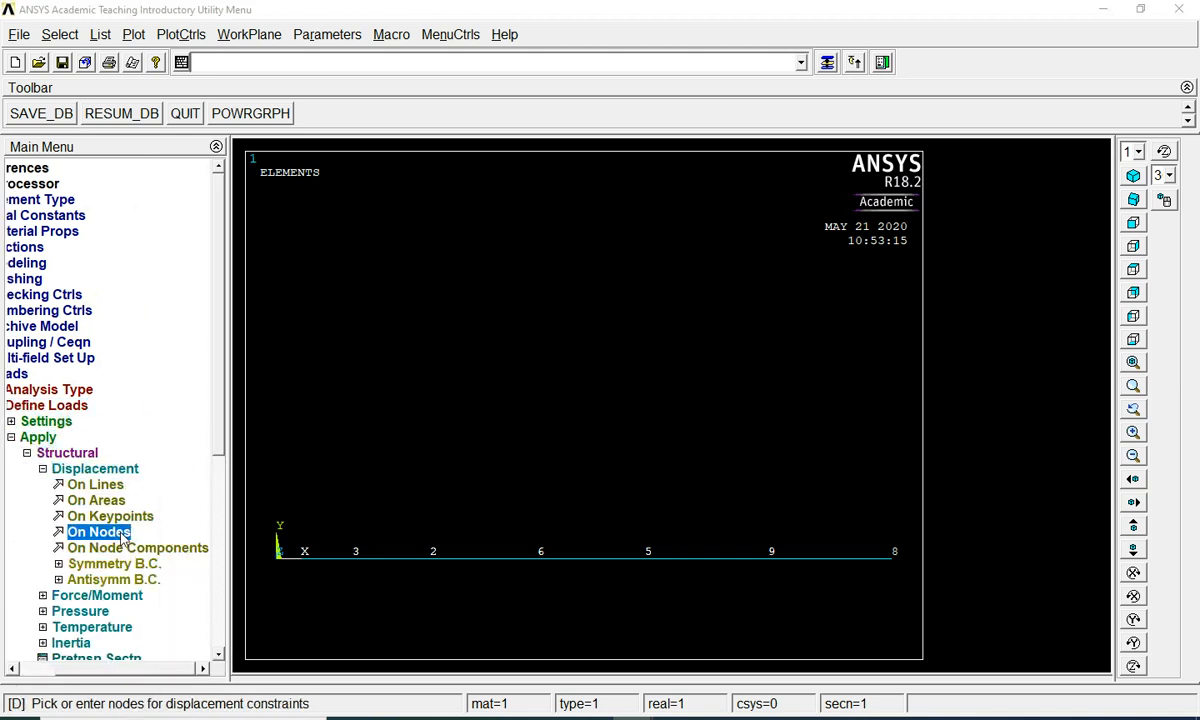
{"action": "left_click", "coordinate": [277, 566]}
{"action": "left_click", "coordinate": [56, 637]}
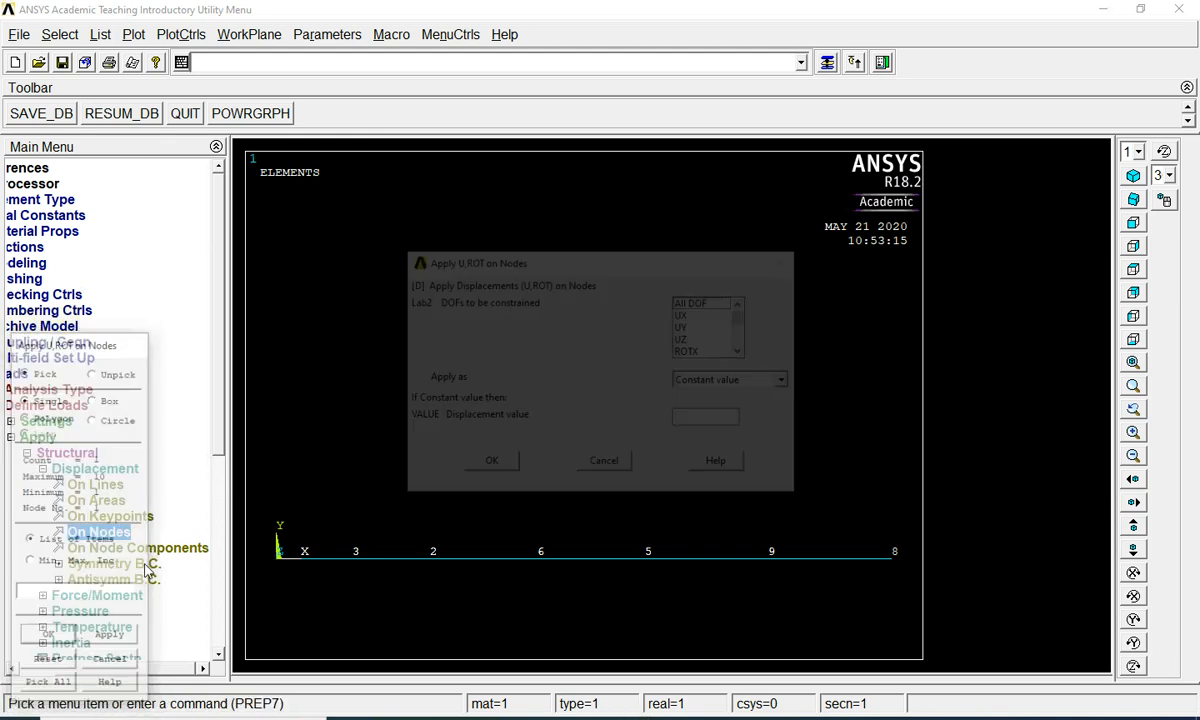
{"action": "left_click", "coordinate": [718, 303]}
{"action": "left_click", "coordinate": [489, 466]}
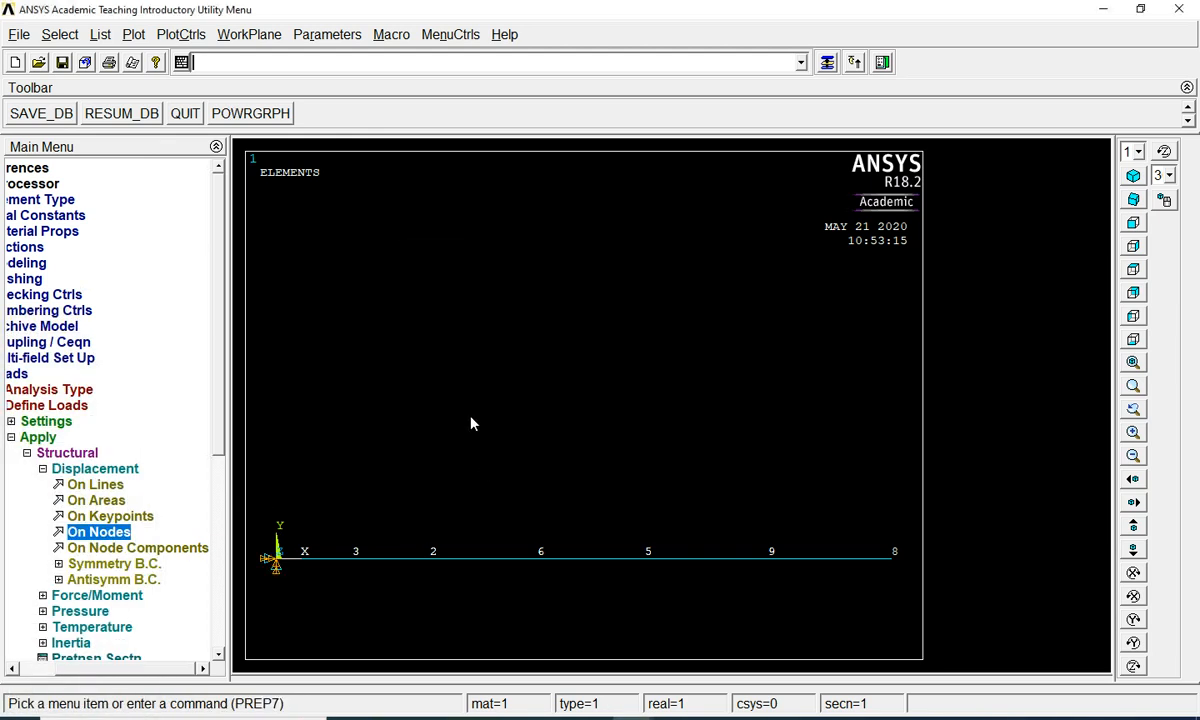
- Apply a constant FY force of -300 to node 2
{"action": "left_click", "coordinate": [97, 595]}
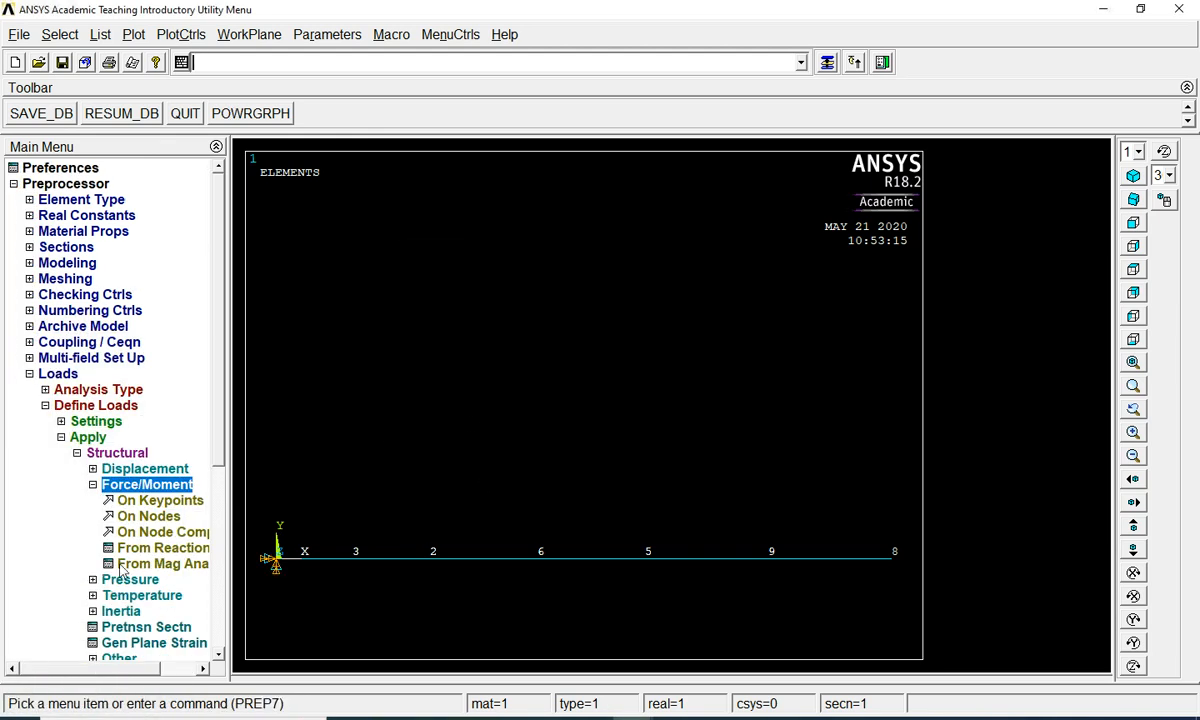
{"action": "left_click", "coordinate": [149, 516]}
{"action": "left_click", "coordinate": [434, 570]}
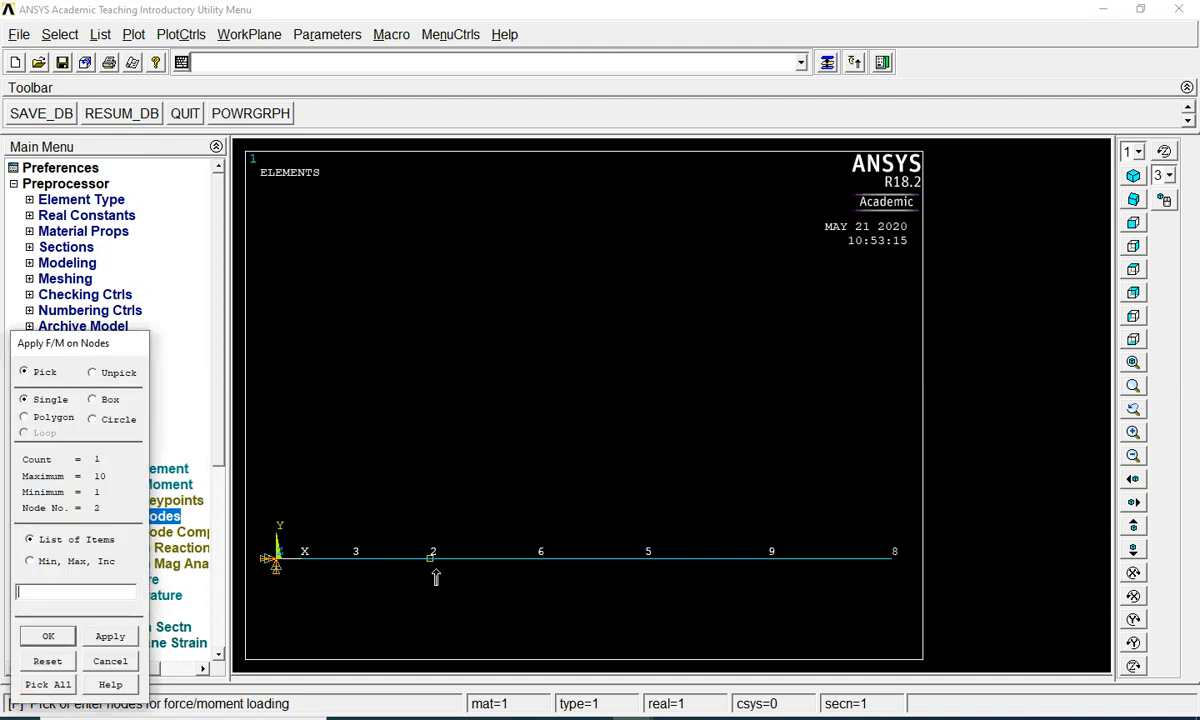
{"action": "left_click", "coordinate": [50, 636]}
{"action": "left_click", "coordinate": [719, 334]}
{"action": "left_click", "coordinate": [702, 364]}
{"action": "left_click", "coordinate": [696, 392]}
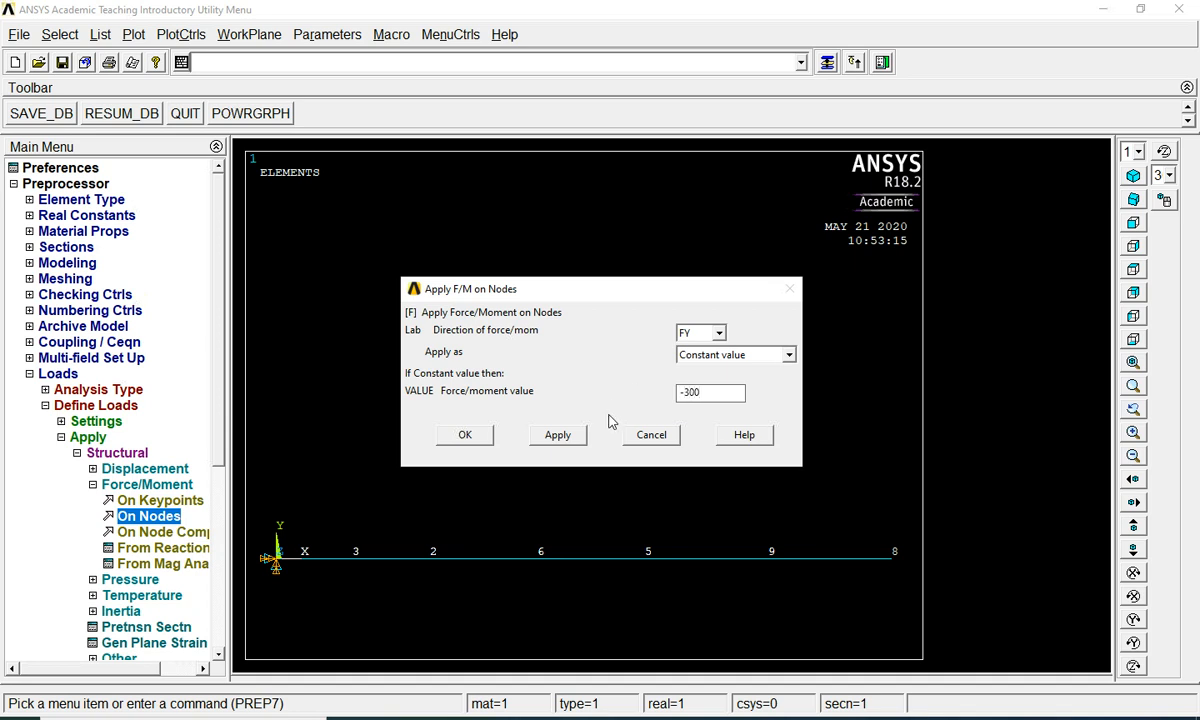
{"action": "left_click", "coordinate": [557, 435]}
- Apply a constant FY force of -500 to node 5
{"action": "left_click", "coordinate": [646, 557]}
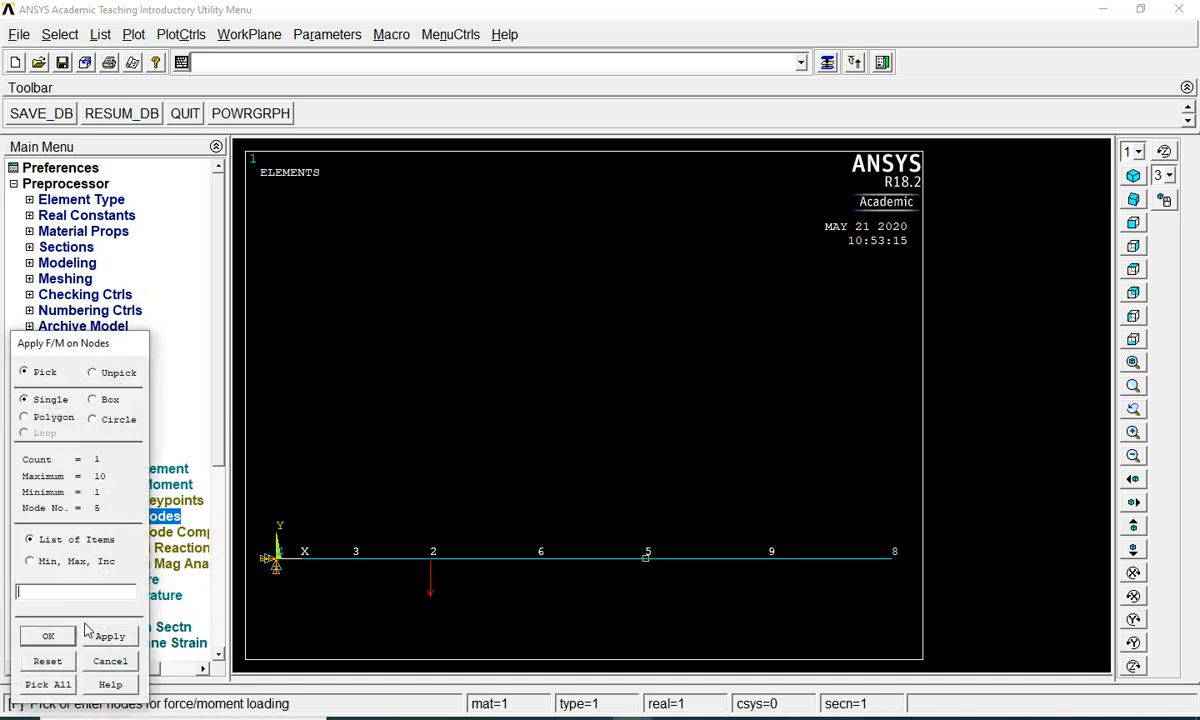
{"action": "left_click", "coordinate": [48, 636]}
{"action": "left_click_drag", "start_coordinate": [701, 392], "coordinate": [695, 392]}
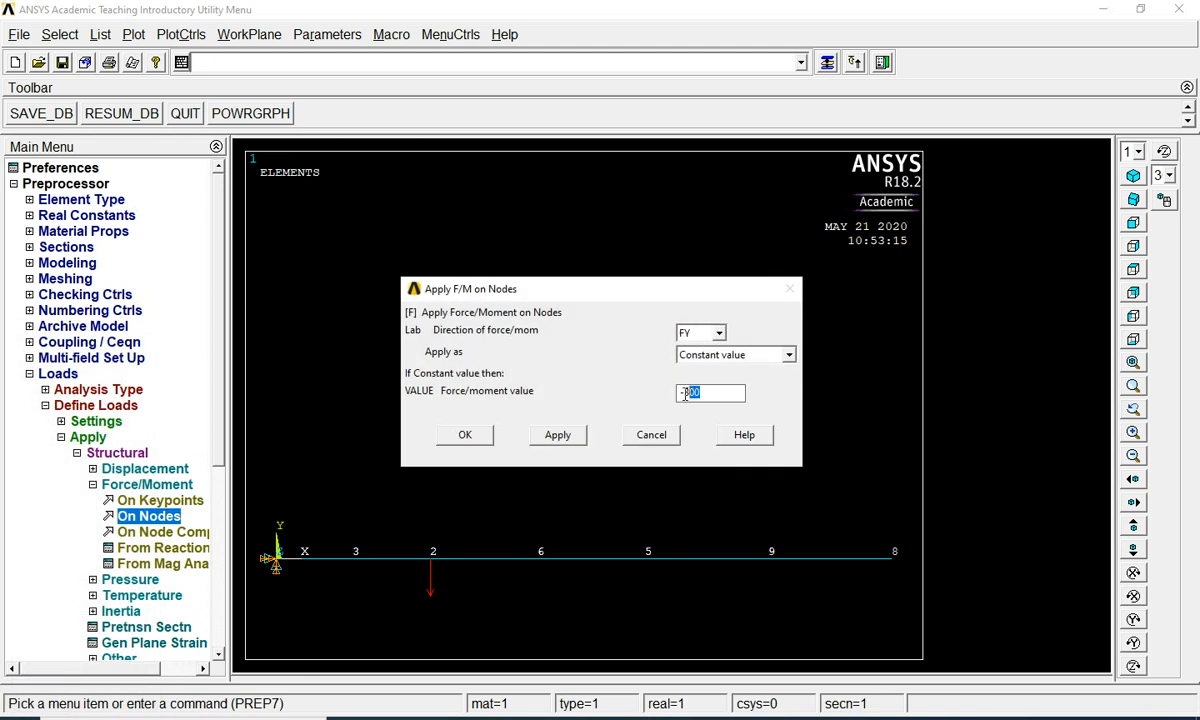
{"action": "type", "text": "5"}
{"action": "left_click", "coordinate": [555, 438]}
- Apply a downward constant FY force to node 8 at the beam's free end
{"action": "left_click", "coordinate": [886, 577]}
{"action": "left_click", "coordinate": [48, 636]}
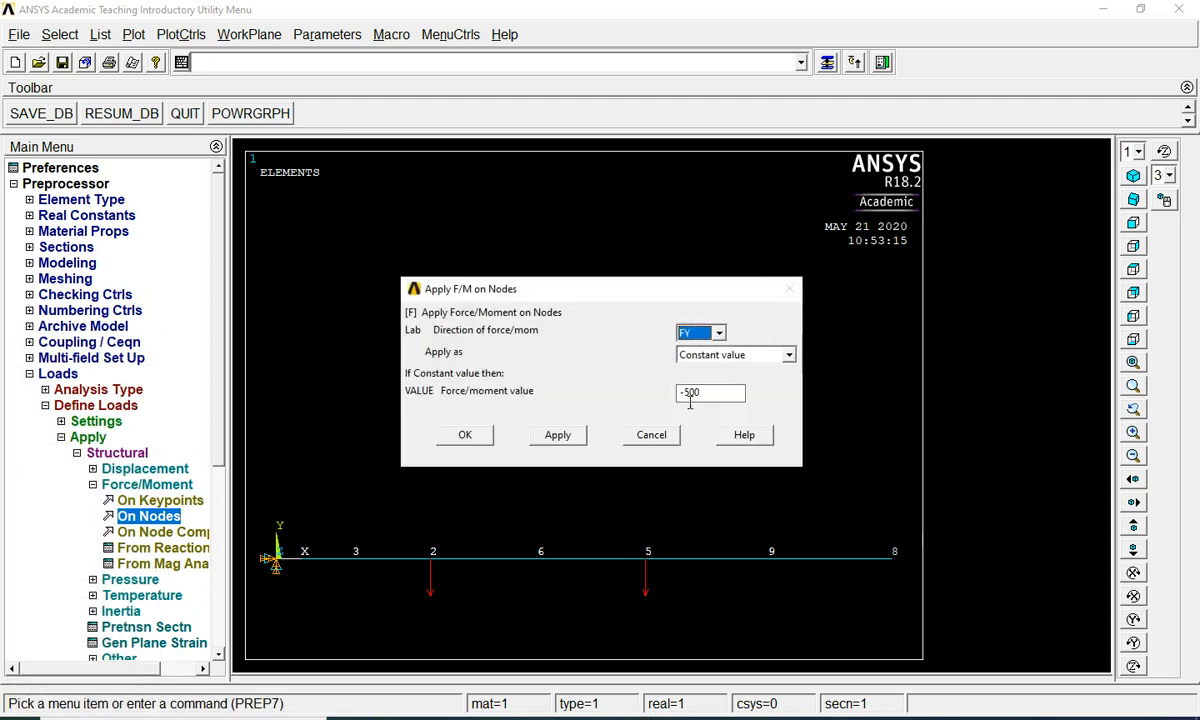
{"action": "left_click_drag", "start_coordinate": [704, 395], "coordinate": [687, 397]}
{"action": "left_click", "coordinate": [470, 437]}
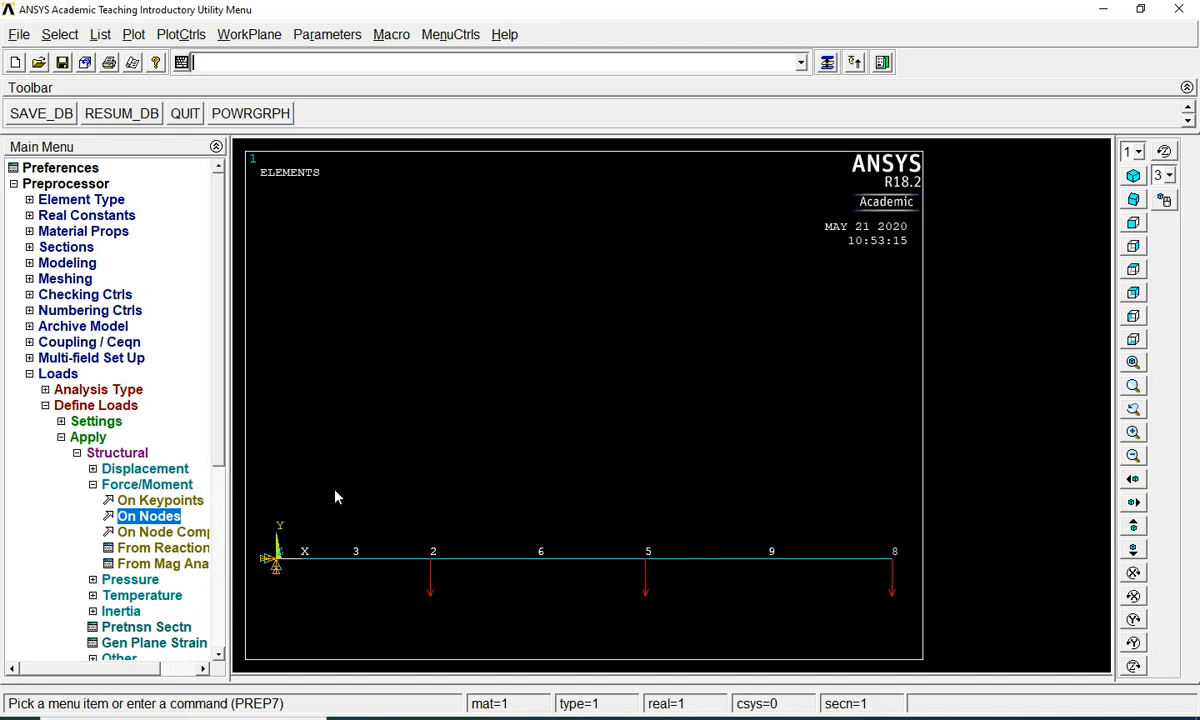
- Save the database and solve the current load step, closing the solution status listing
{"action": "left_click", "coordinate": [29, 373]}
{"action": "left_click", "coordinate": [45, 114]}
{"action": "left_click", "coordinate": [68, 424]}
{"action": "left_click", "coordinate": [65, 296]}
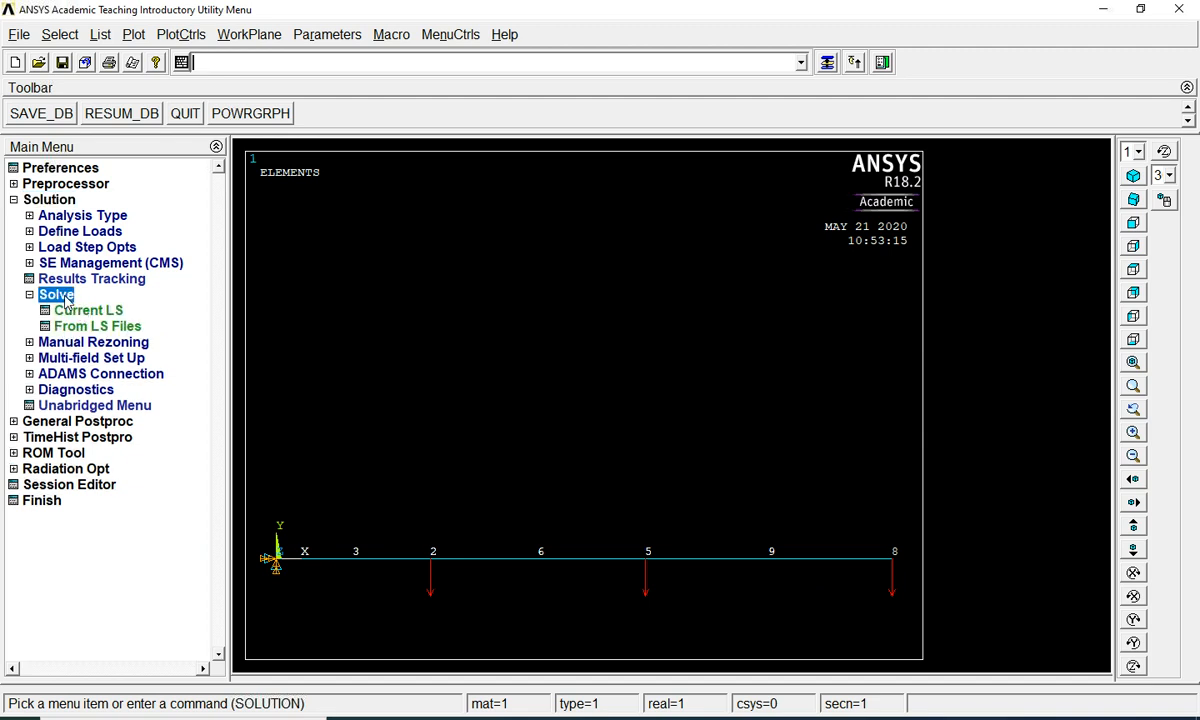
{"action": "left_click", "coordinate": [89, 310]}
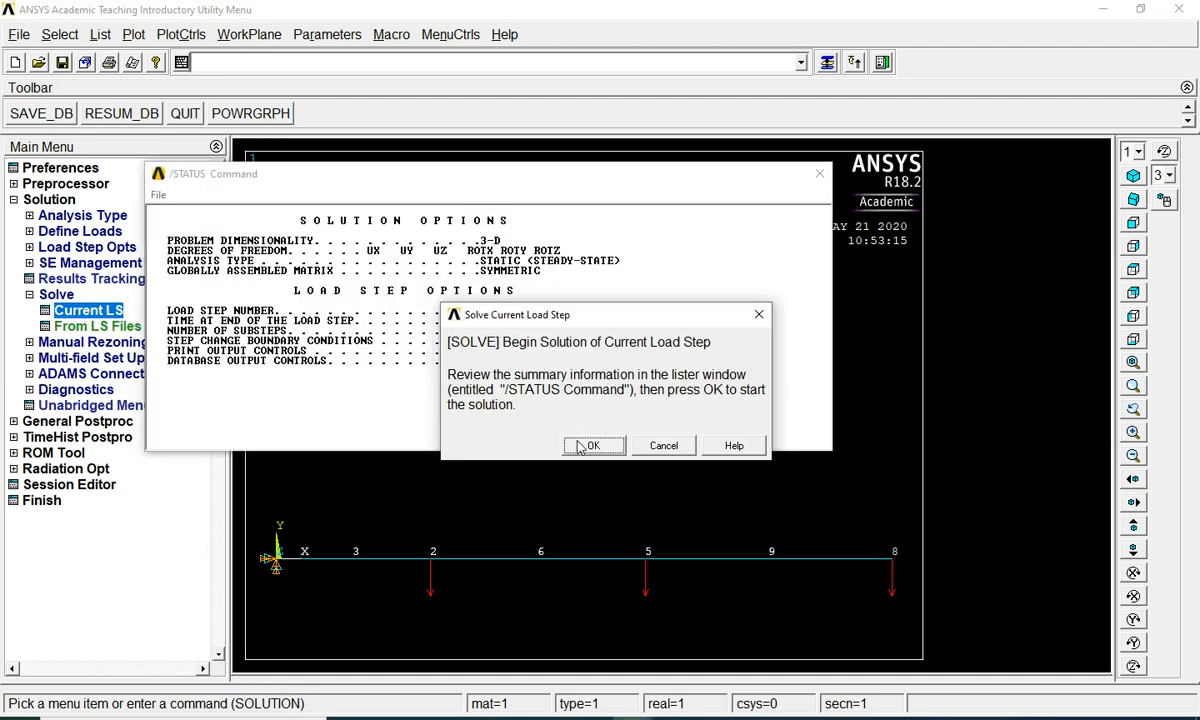
{"action": "left_click", "coordinate": [590, 446]}
{"action": "left_click", "coordinate": [228, 115]}
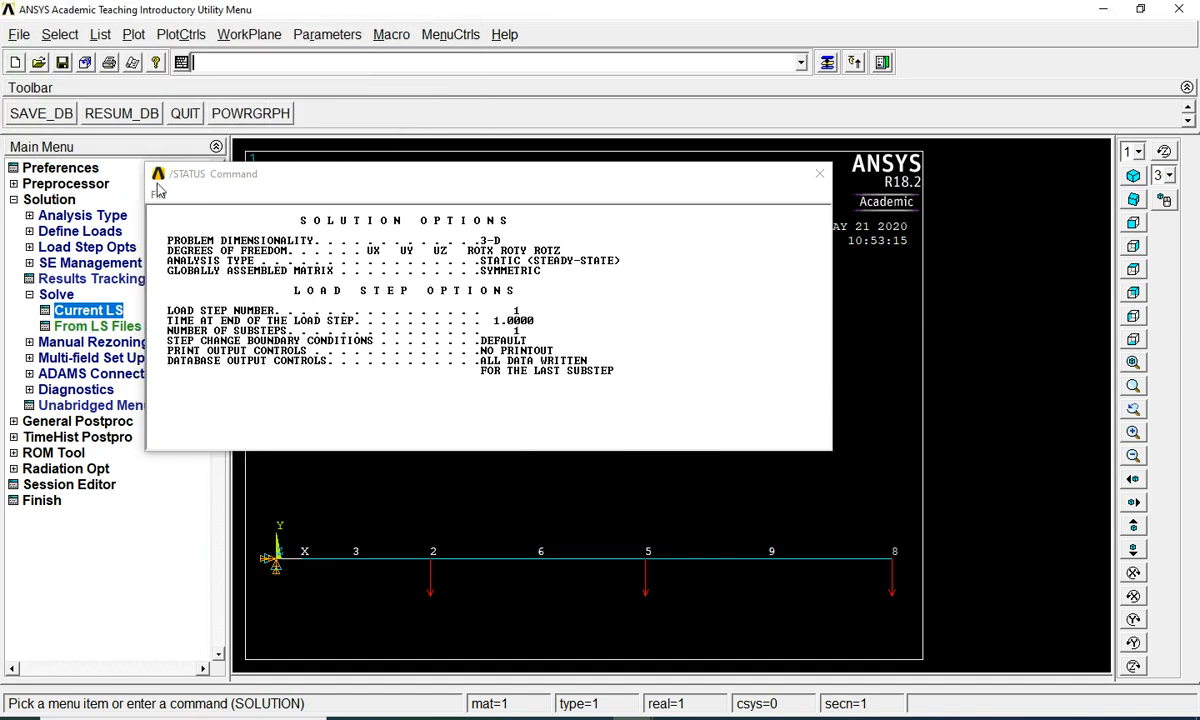
{"action": "left_click", "coordinate": [158, 193]}
{"action": "left_click", "coordinate": [190, 265]}
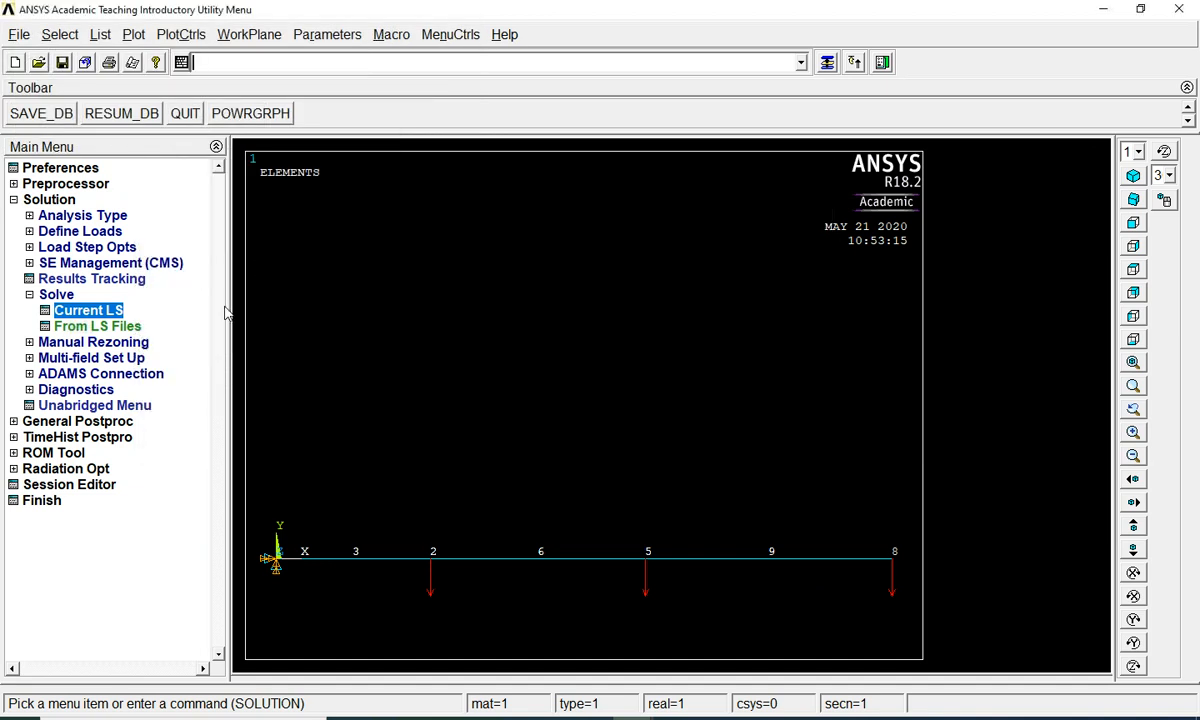
- Plot the deformed shape of the beam together with its undeformed shape
{"action": "left_click", "coordinate": [120, 420]}
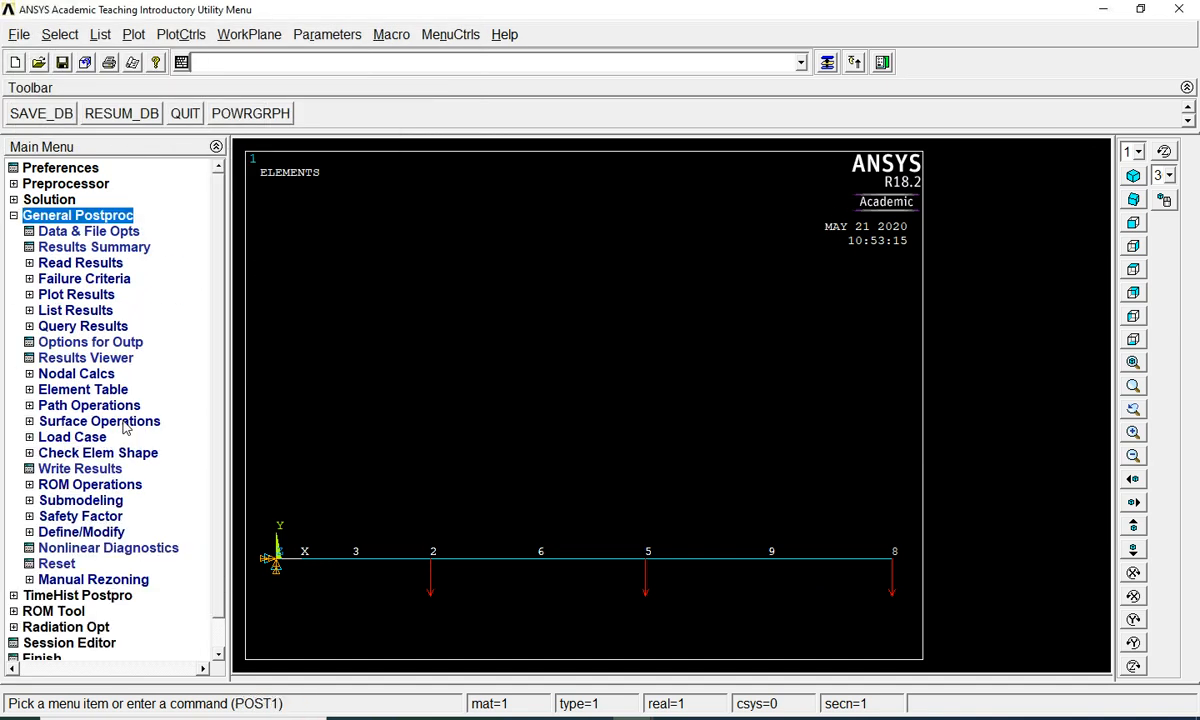
{"action": "left_click", "coordinate": [80, 295]}
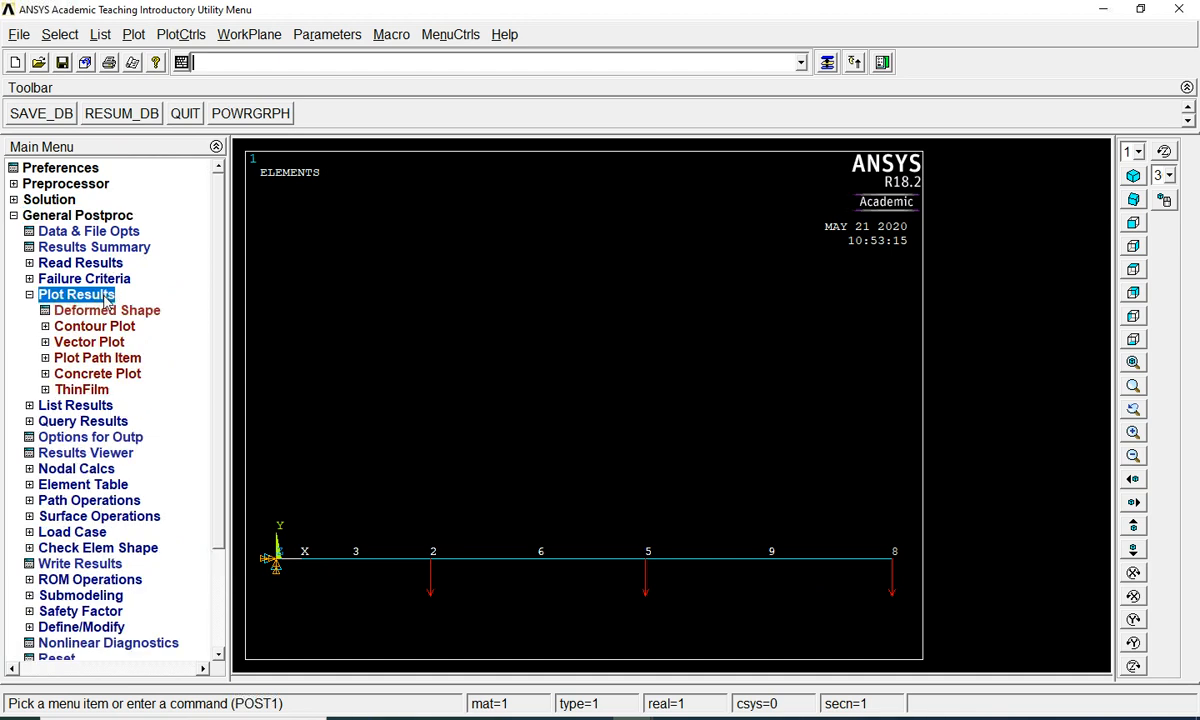
{"action": "left_click", "coordinate": [118, 308]}
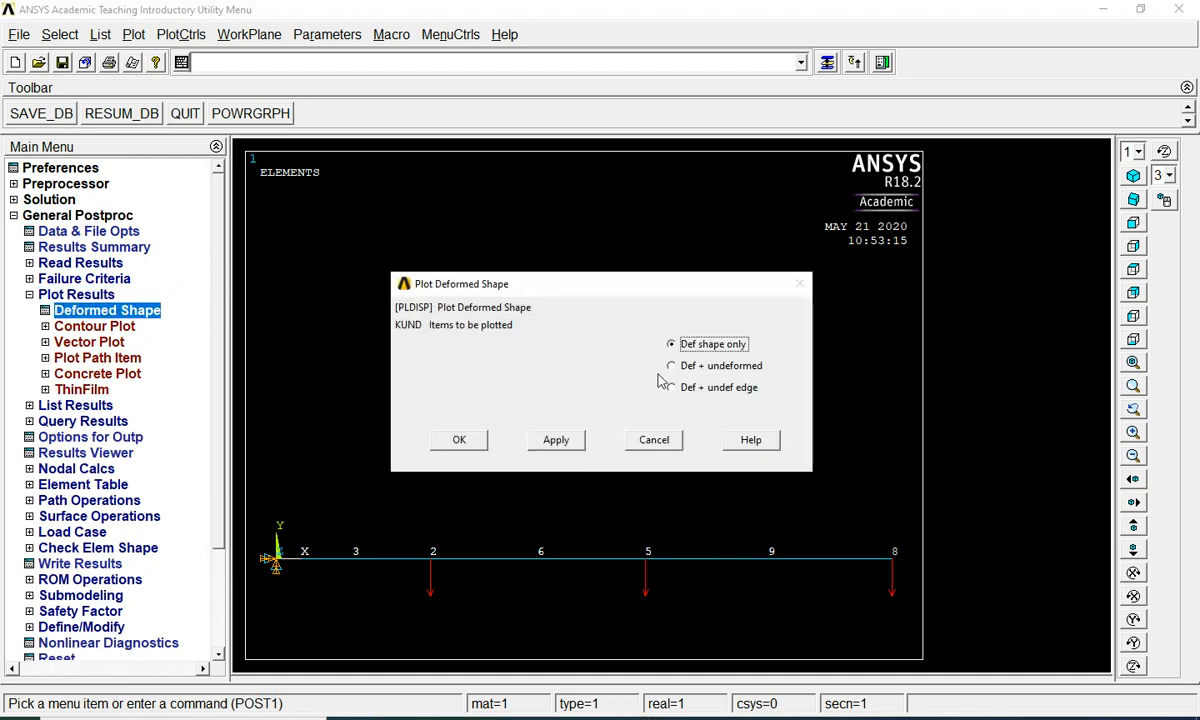
{"action": "left_click", "coordinate": [700, 367]}
{"action": "left_click", "coordinate": [465, 442]}
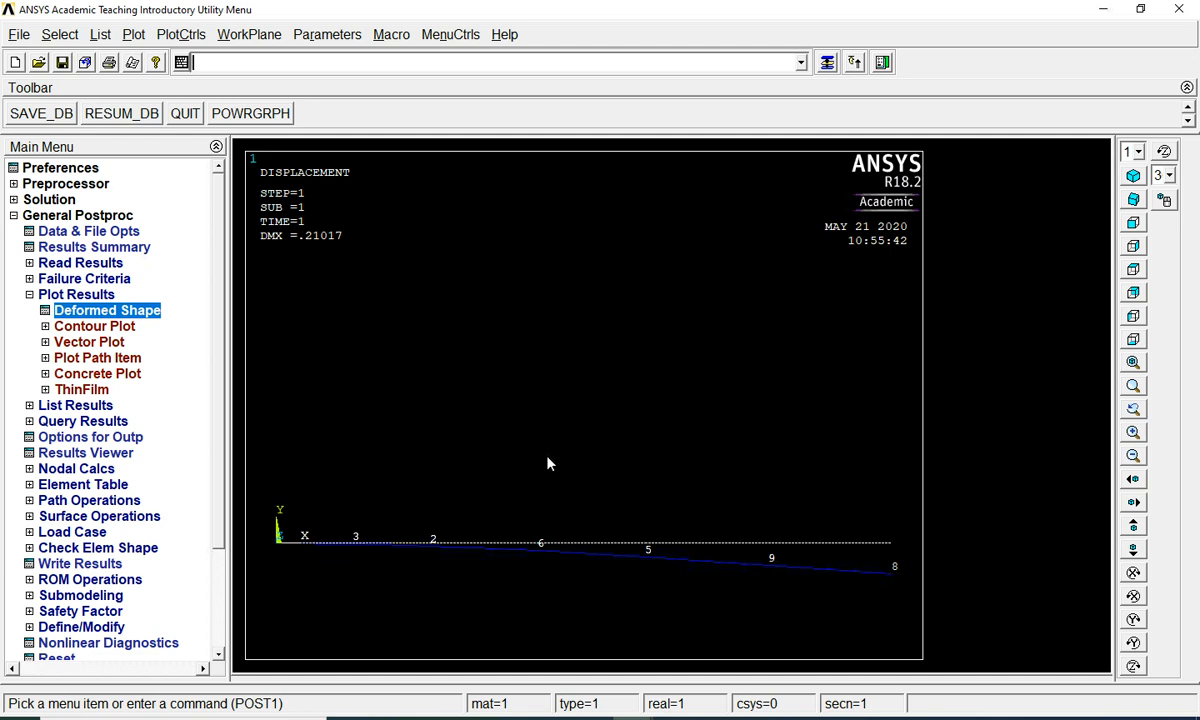
- Write the displacement plot to a metafile with inverted white and black, saved over defl in the BEAM folder
{"action": "left_click", "coordinate": [178, 38]}
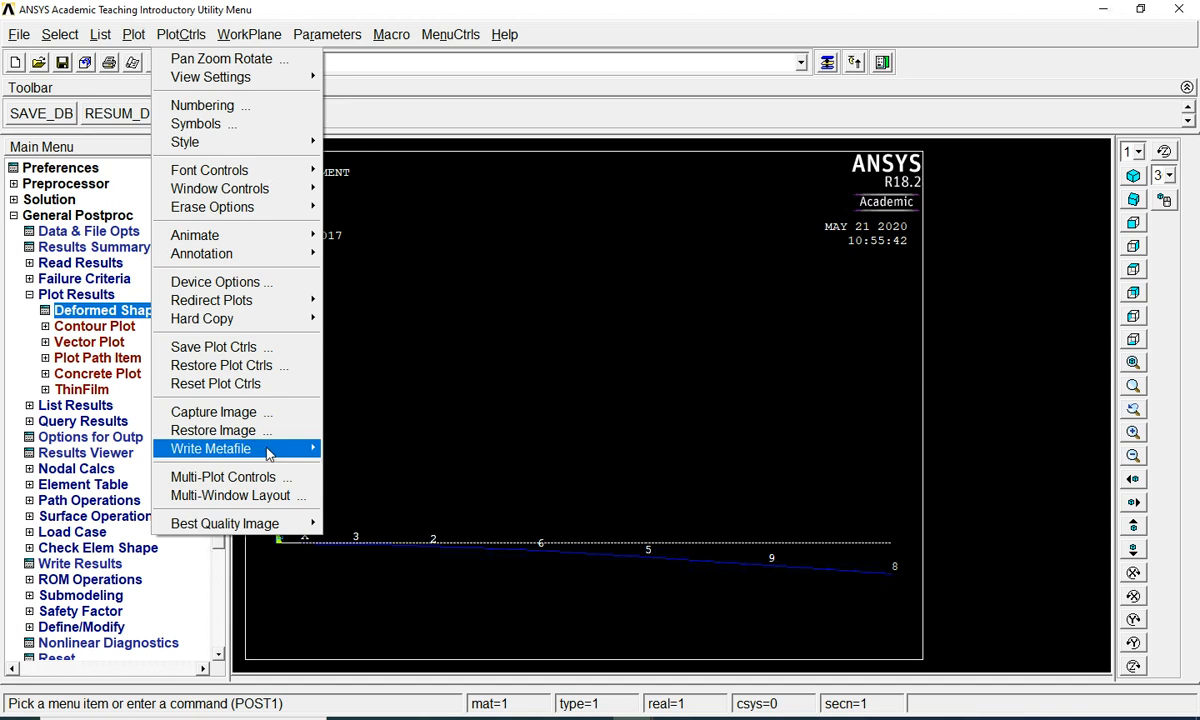
{"action": "mouse_move", "coordinate": [280, 449]}
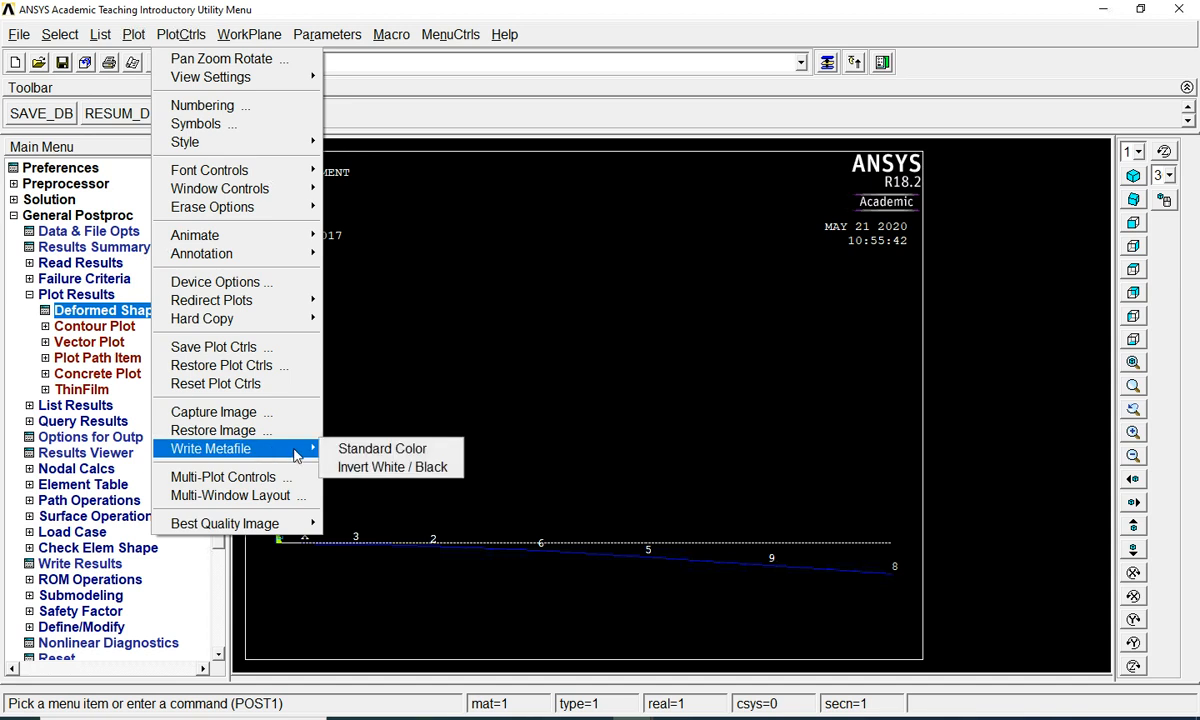
{"action": "left_click", "coordinate": [382, 472]}
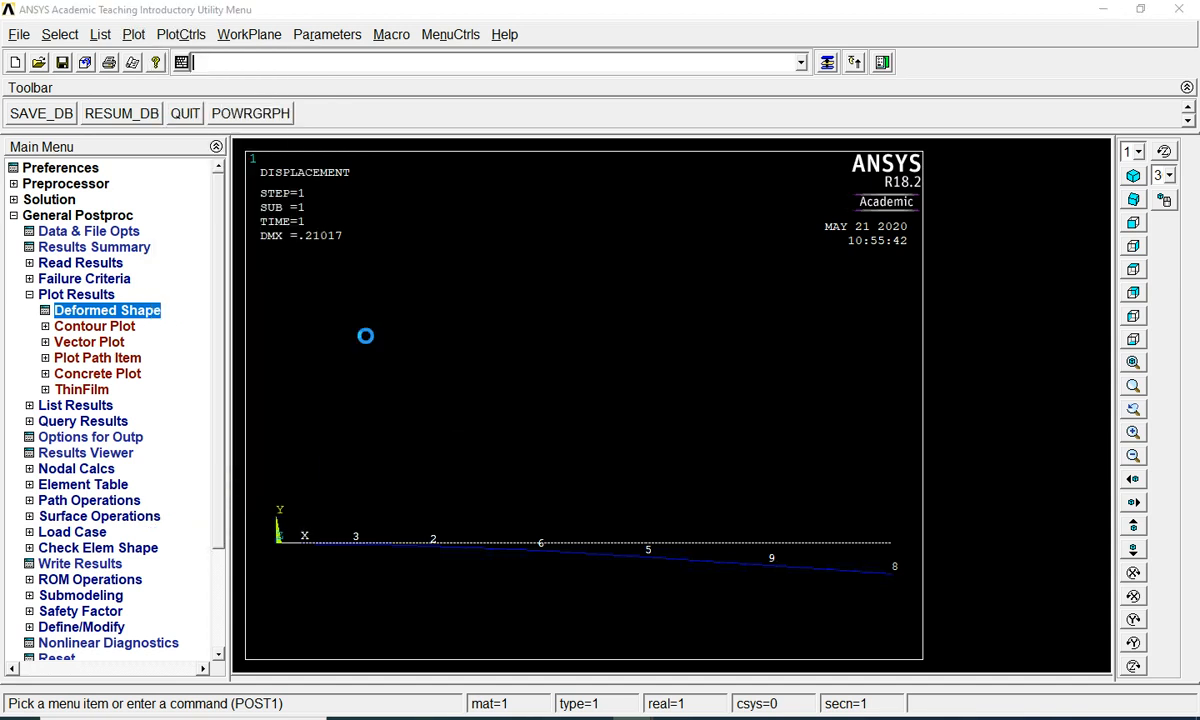
{"action": "left_click", "coordinate": [284, 165]}
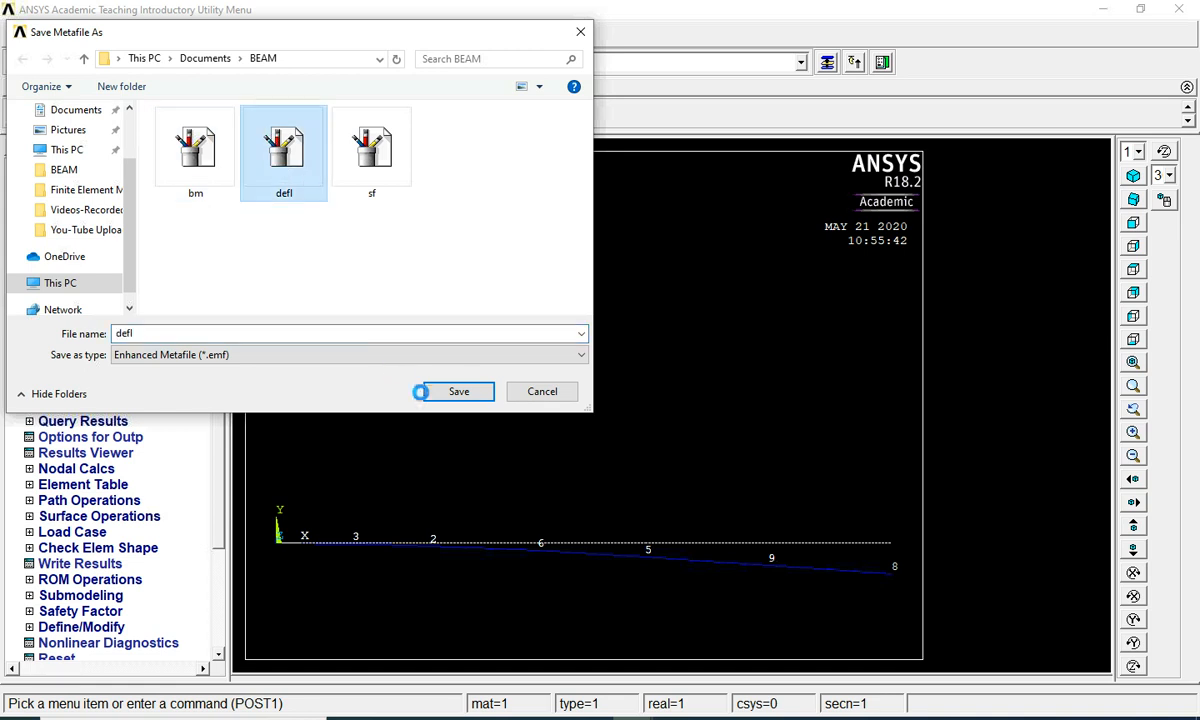
{"action": "left_click", "coordinate": [452, 393]}
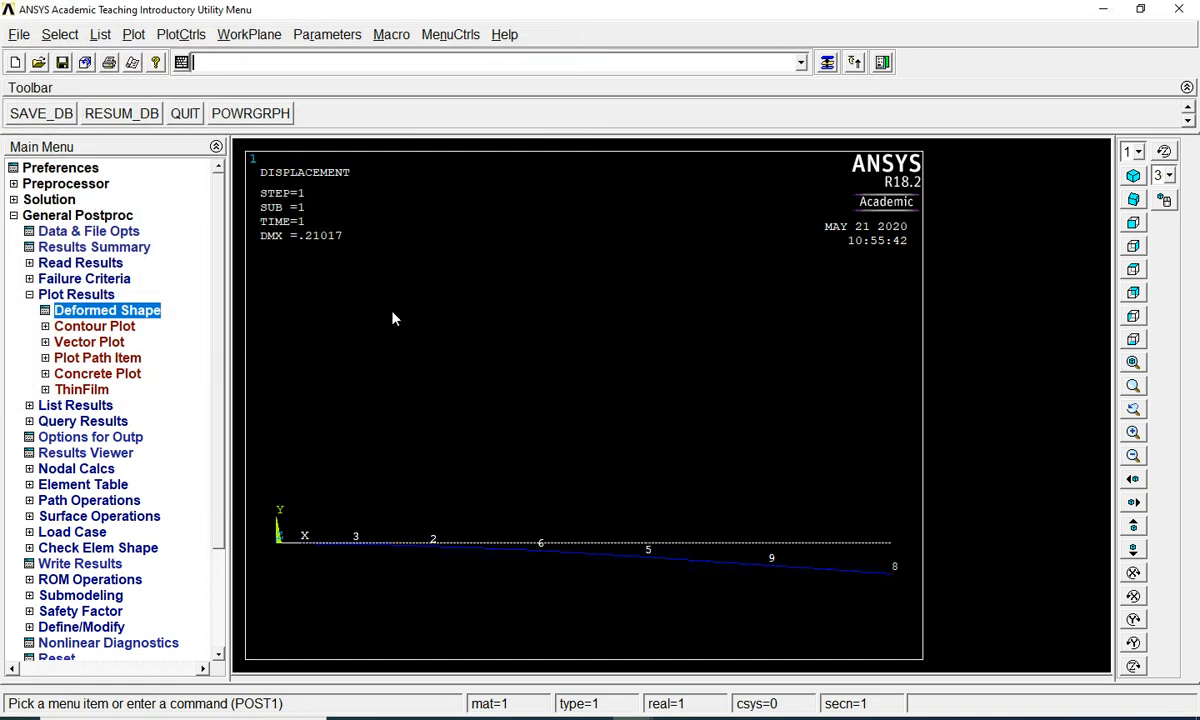
- Switch to PowerPoint, insert the defl picture from the BEAM folder in Documents, and shrink and place it beside the node table
{"action": "key", "text": "alt+Tab"}
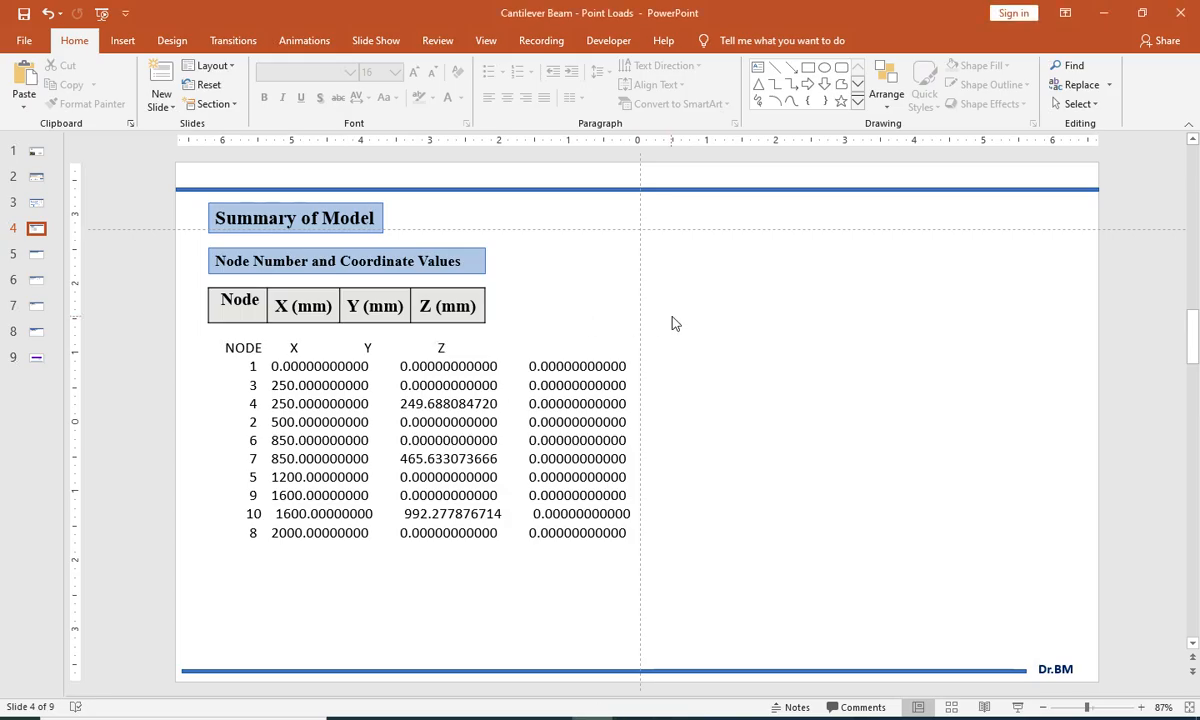
{"action": "left_click", "coordinate": [122, 40]}
{"action": "left_click", "coordinate": [127, 113]}
{"action": "left_click", "coordinate": [148, 148]}
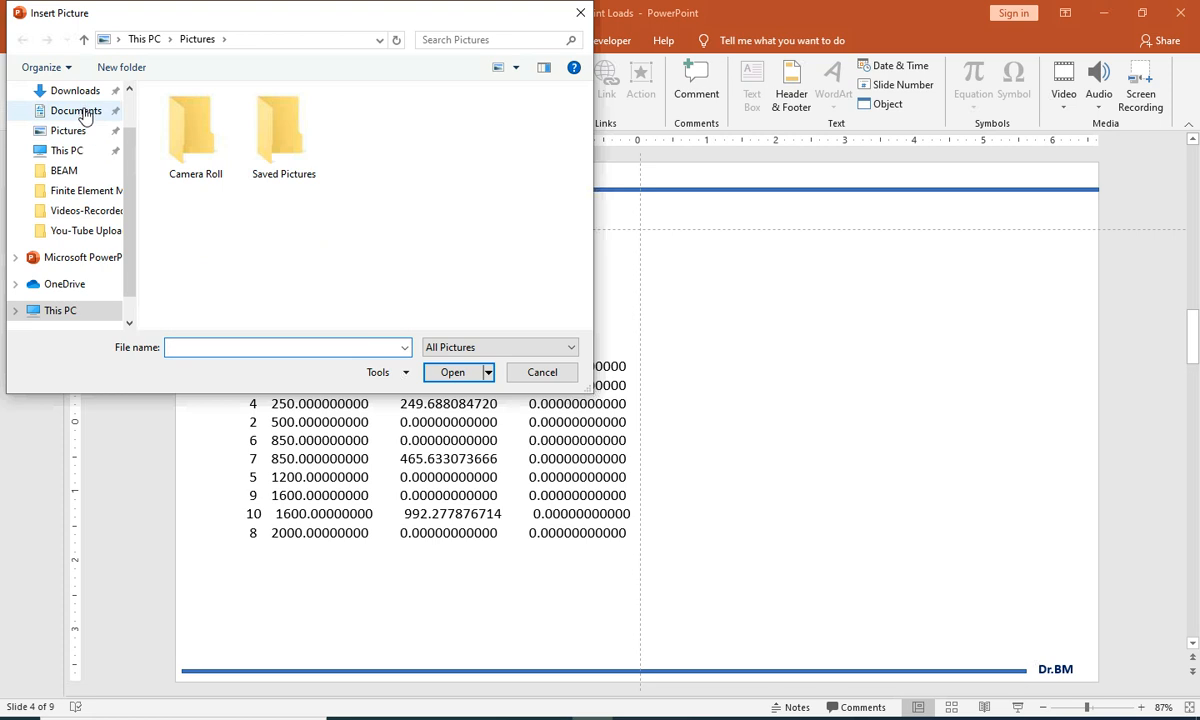
{"action": "left_click", "coordinate": [80, 111]}
{"action": "double_click", "coordinate": [180, 114]}
{"action": "left_click", "coordinate": [287, 152]}
{"action": "left_click", "coordinate": [452, 372]}
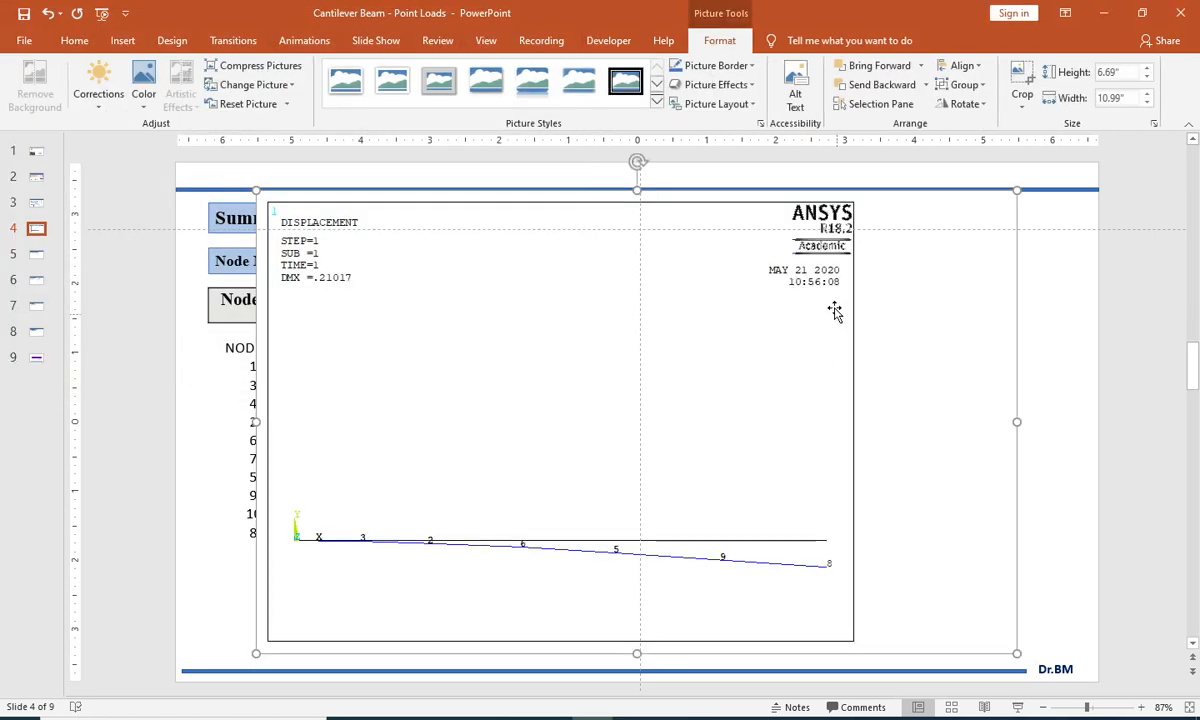
{"action": "left_click_drag", "start_coordinate": [997, 202], "coordinate": [731, 299]}
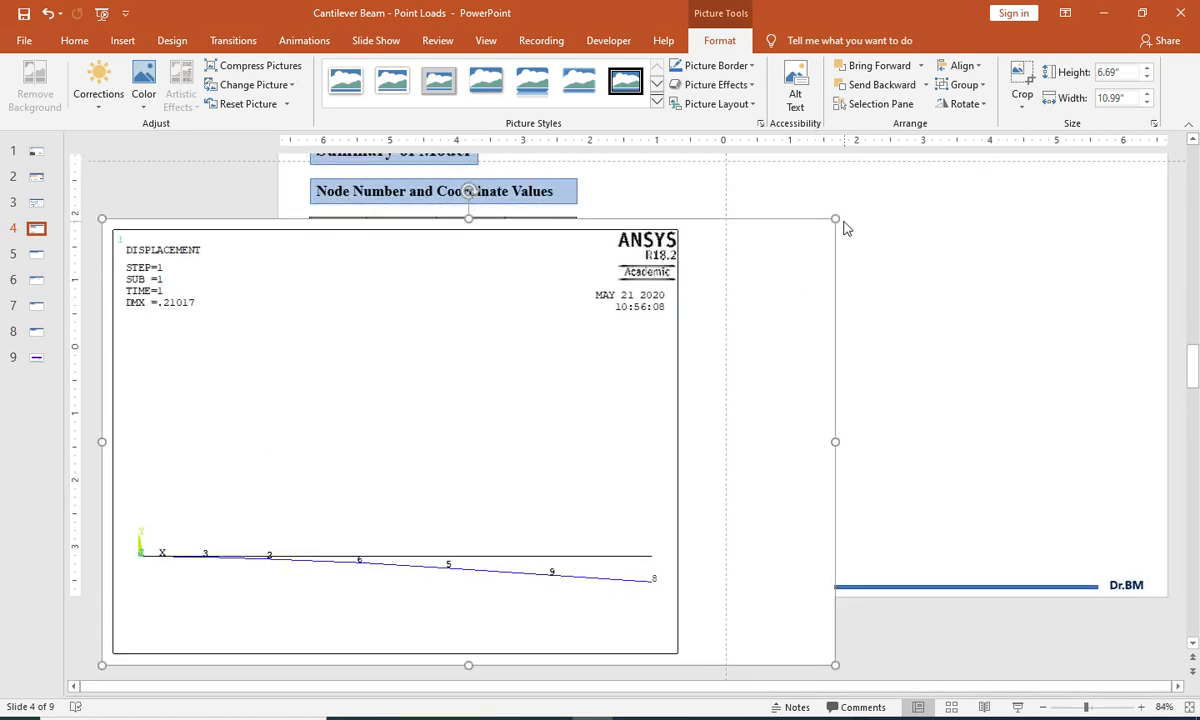
{"action": "left_click_drag", "start_coordinate": [836, 217], "coordinate": [1048, 256]}
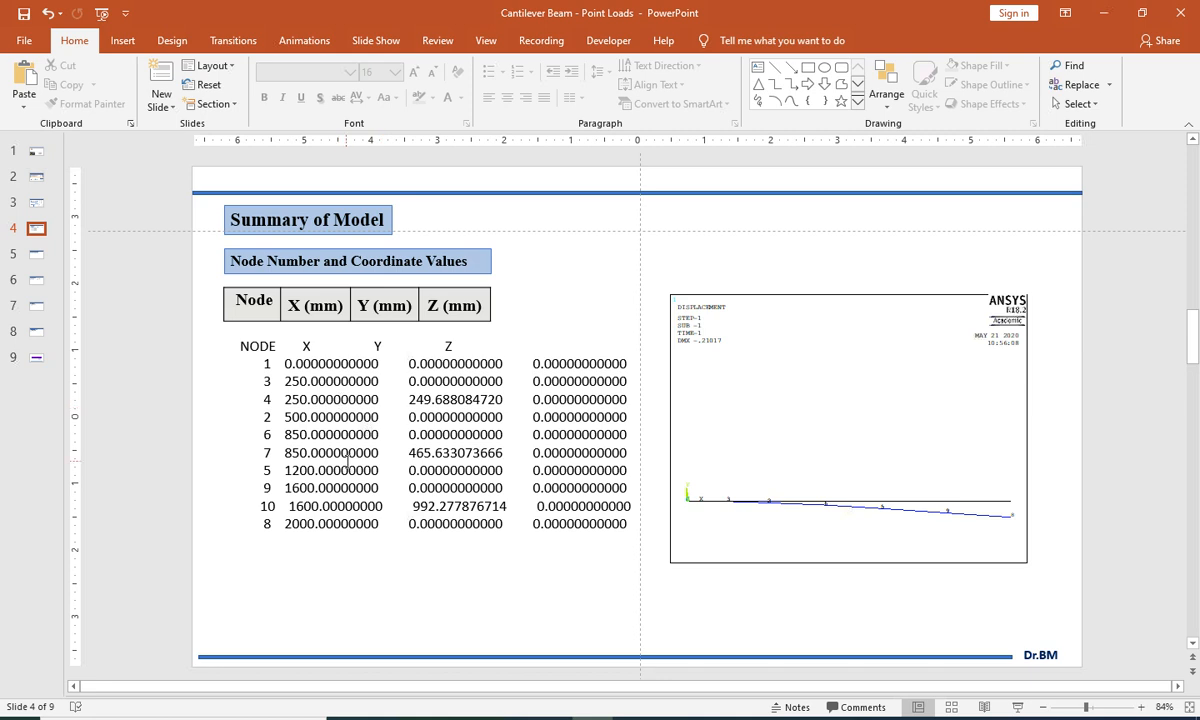
- Move the displacement plot picture from slide 4 to slide 5, placing it in the slide's lower right area
{"action": "left_click", "coordinate": [38, 252]}
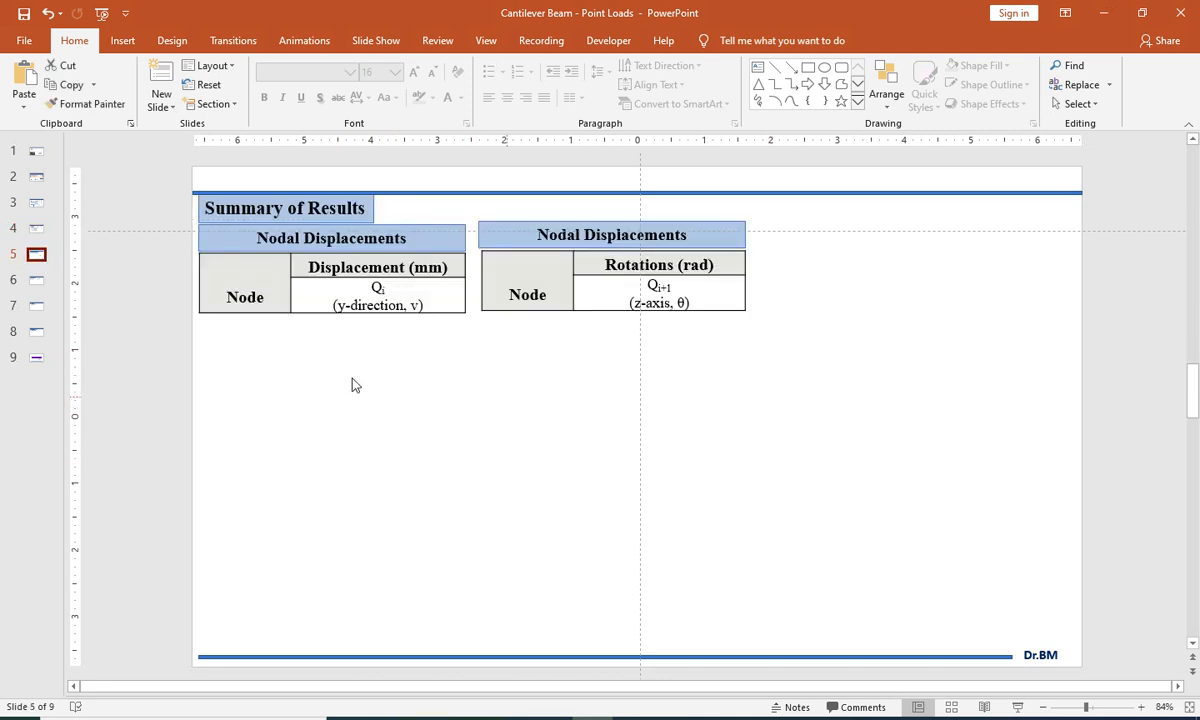
{"action": "left_click", "coordinate": [36, 228]}
{"action": "left_click", "coordinate": [865, 466]}
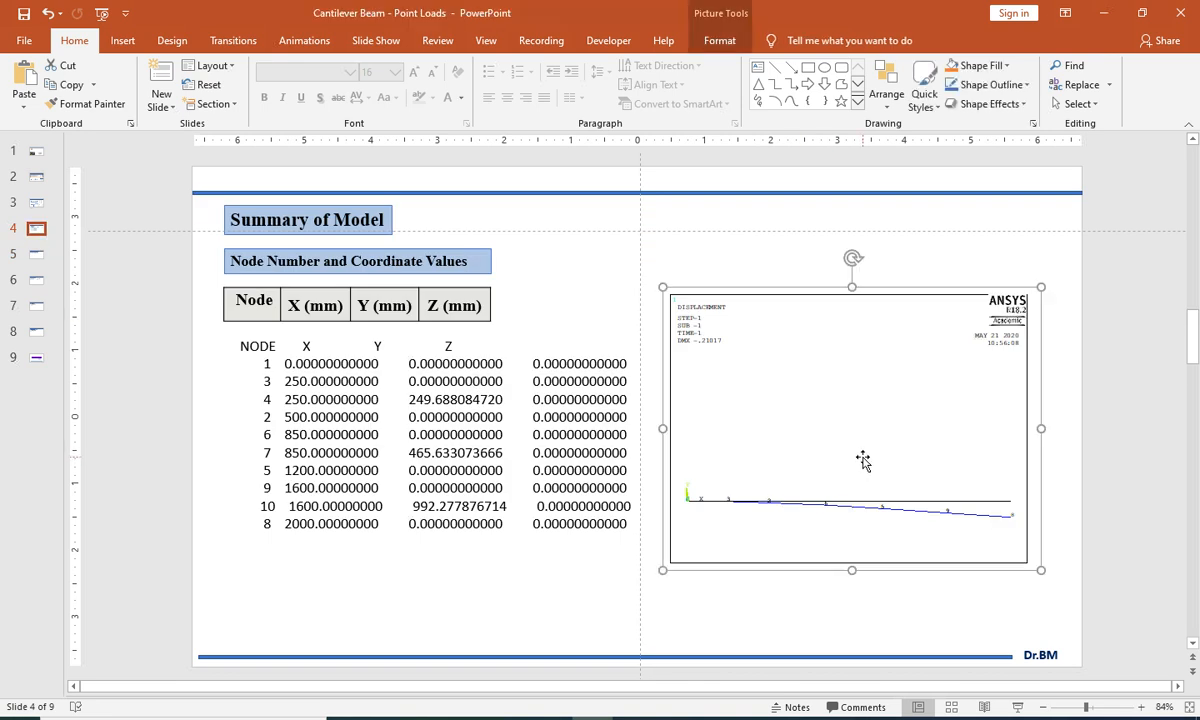
{"action": "key", "text": "Delete"}
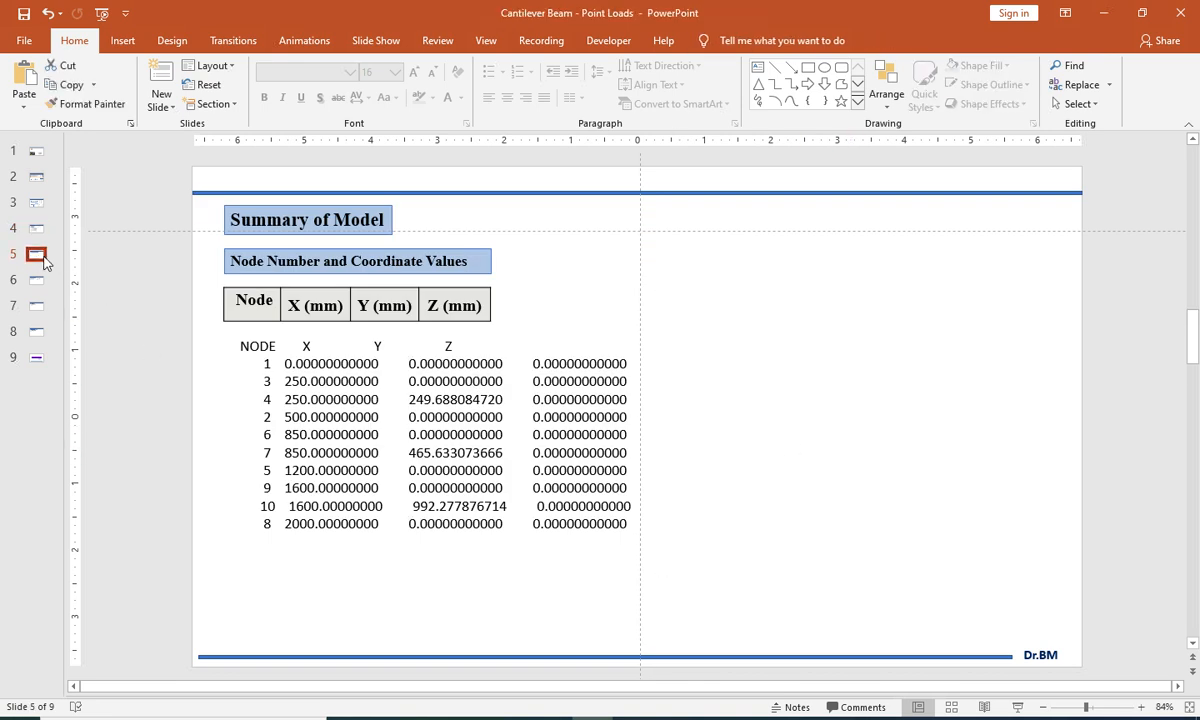
{"action": "left_click", "coordinate": [36, 254]}
{"action": "key", "text": "ctrl+v"}
{"action": "left_click_drag", "start_coordinate": [796, 397], "coordinate": [847, 436]}
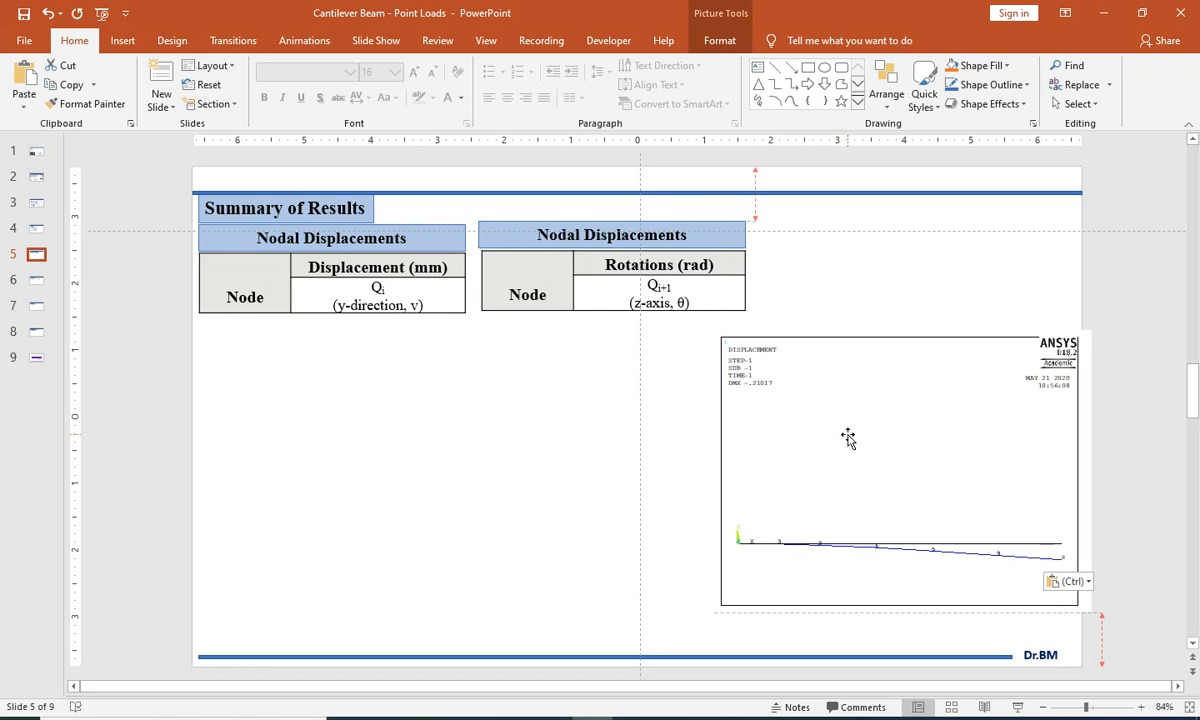
{"action": "left_click", "coordinate": [828, 291]}
- Switch to ANSYS, list the nodal solution for the Y-component of displacement, and copy the node table with its maximum absolute values
{"action": "key", "text": "alt+Tab"}
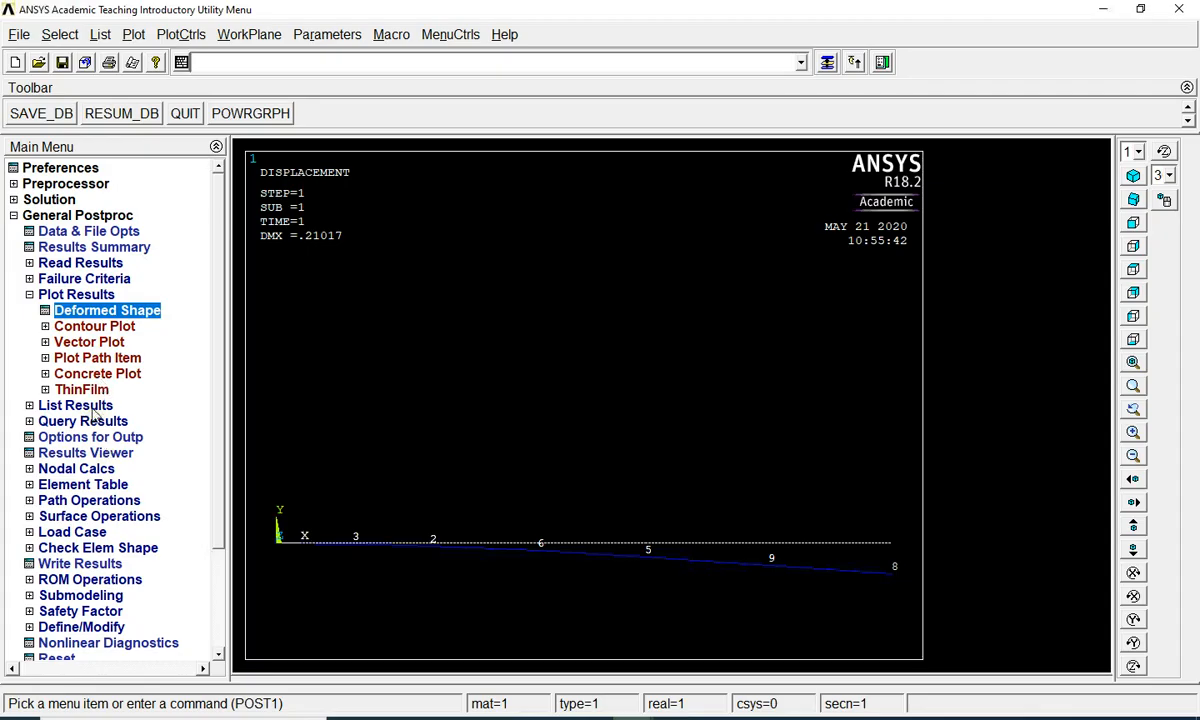
{"action": "left_click", "coordinate": [88, 404]}
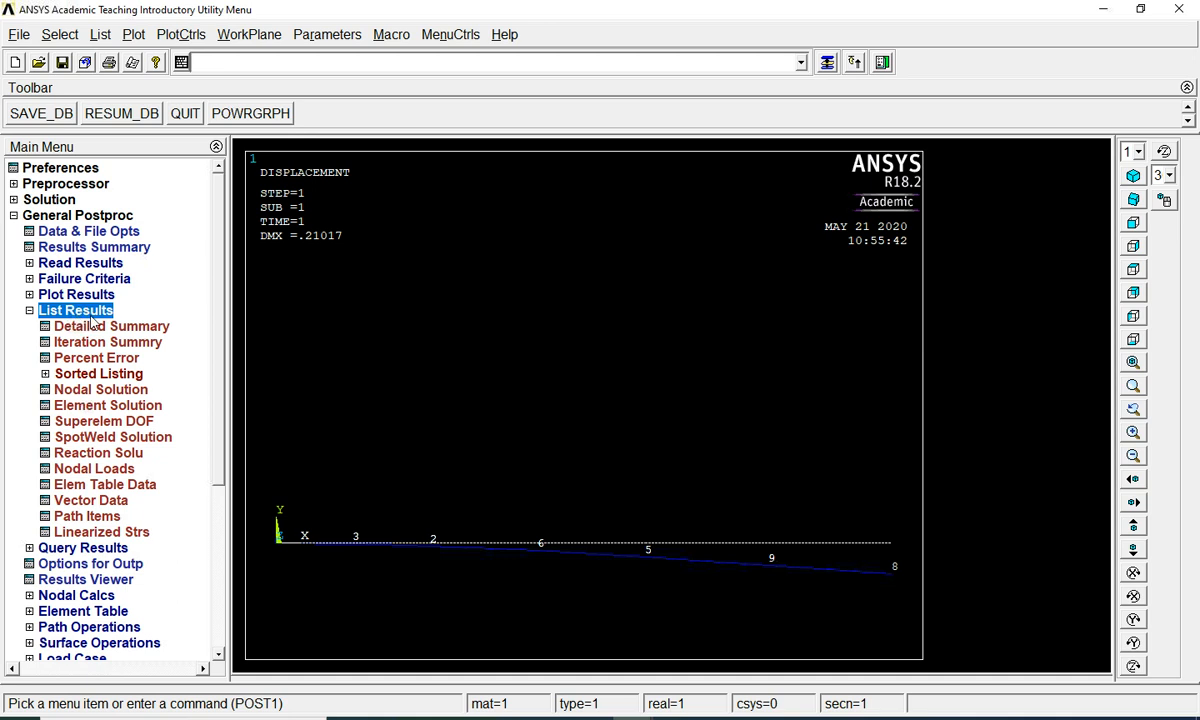
{"action": "left_click", "coordinate": [100, 389]}
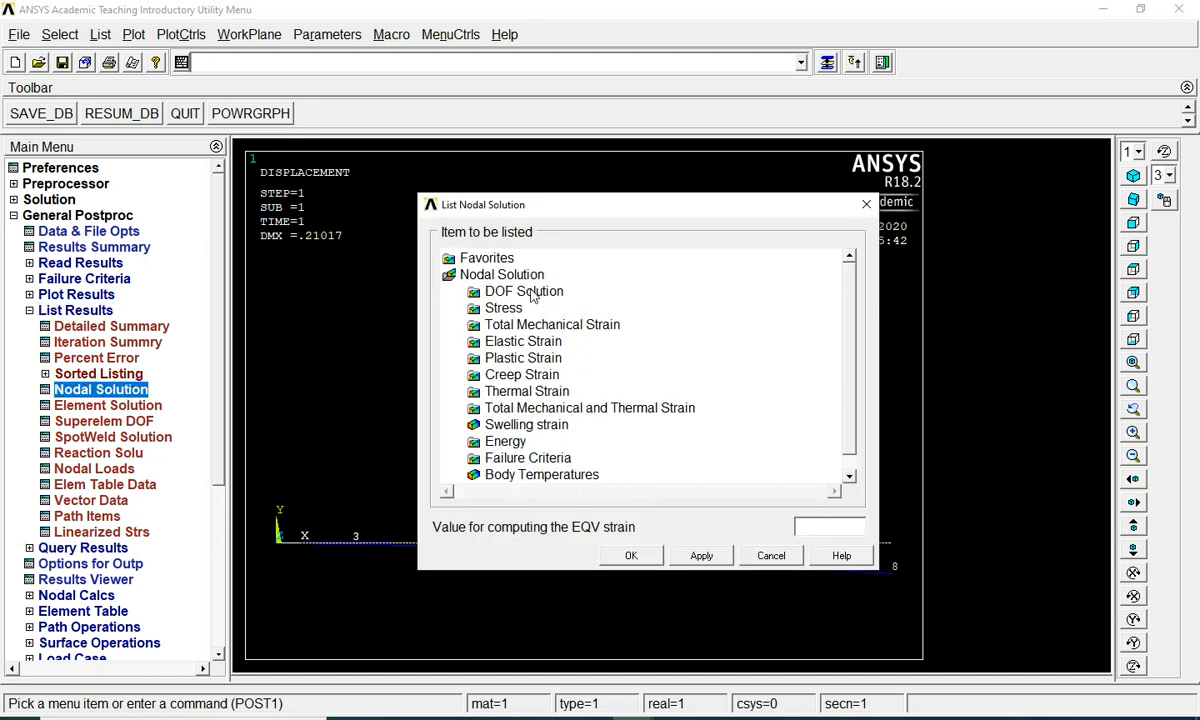
{"action": "left_click", "coordinate": [532, 293]}
{"action": "left_click", "coordinate": [560, 327]}
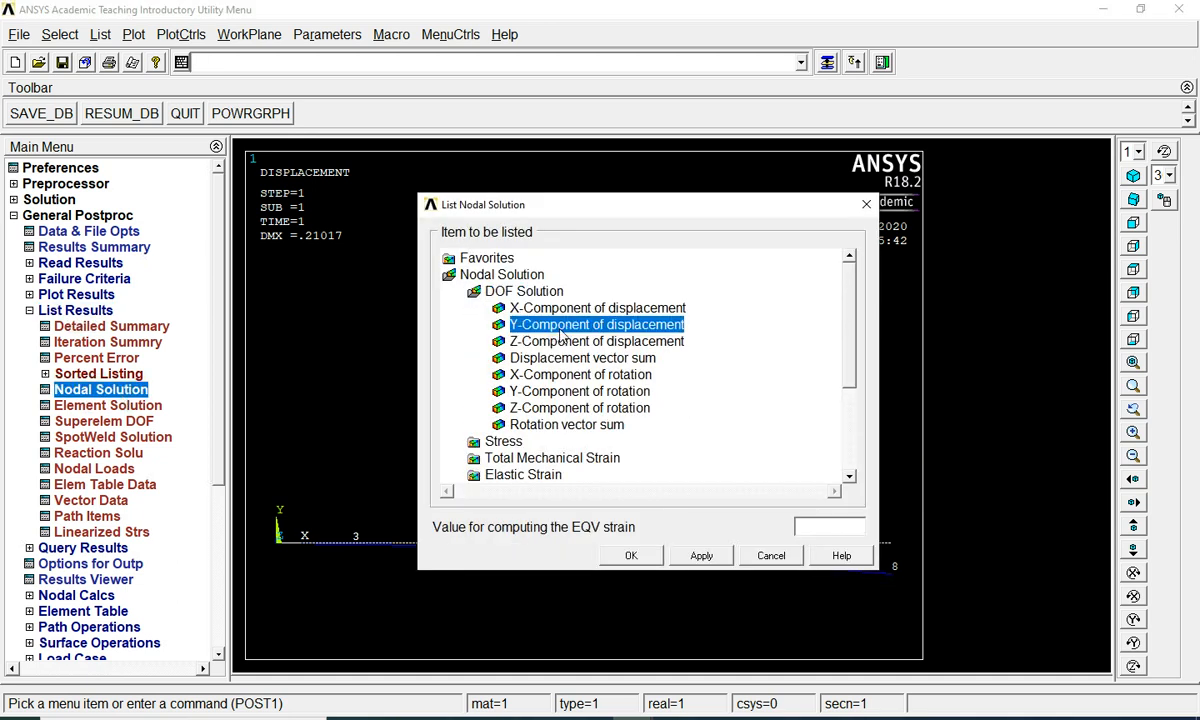
{"action": "left_click", "coordinate": [650, 565]}
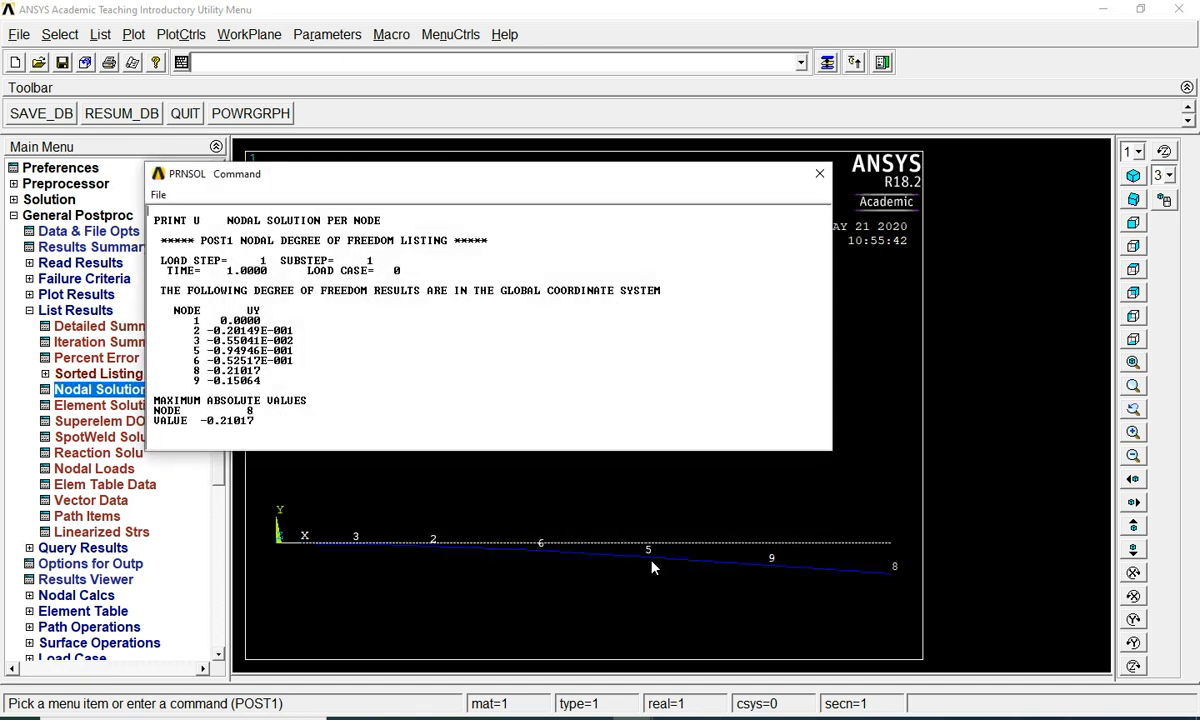
{"action": "left_click_drag", "start_coordinate": [265, 424], "coordinate": [119, 312]}
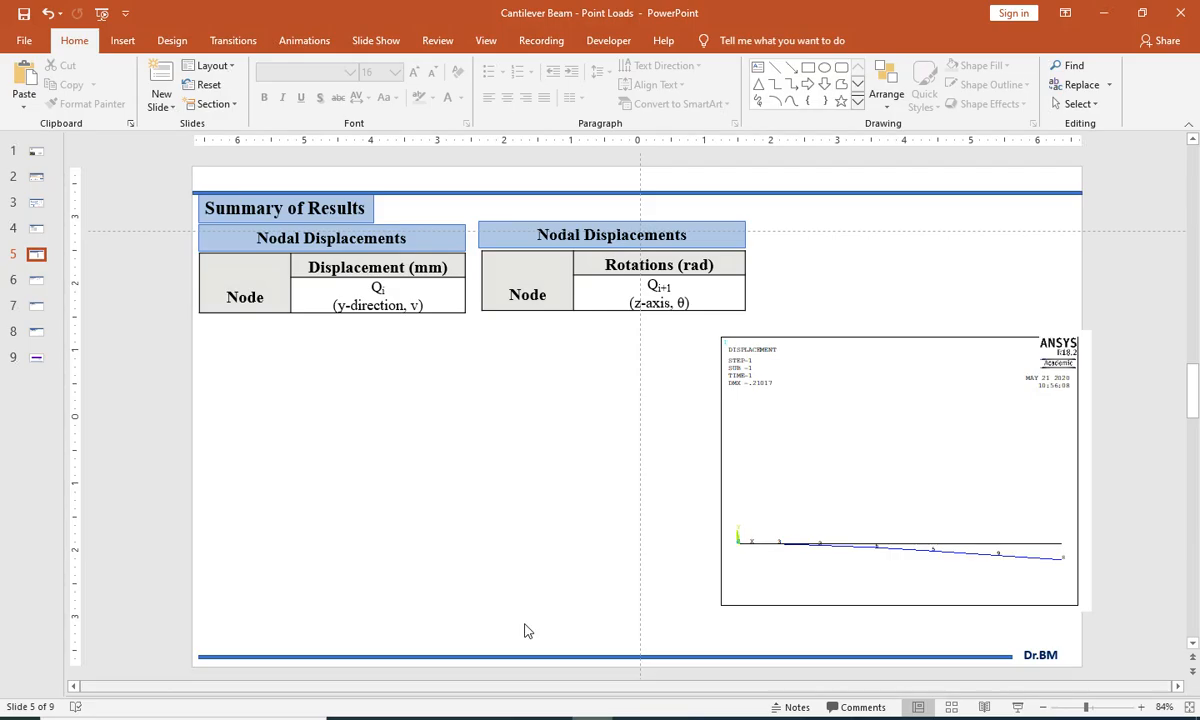
- Paste the UY listing on slide 5 in PowerPoint and place it under the Displacement (mm) header table
{"action": "type", "text": "NODE UY 1 0.0000 2 -0.20149E-001 3 -0.55041E-002 5 -0.94946E-001 6 -0.52517E-001 8 -0.21017 9 -0.15064  MAXIMUM ABSOLUTE VALUES NODE 8 VALUE -0.21017"}
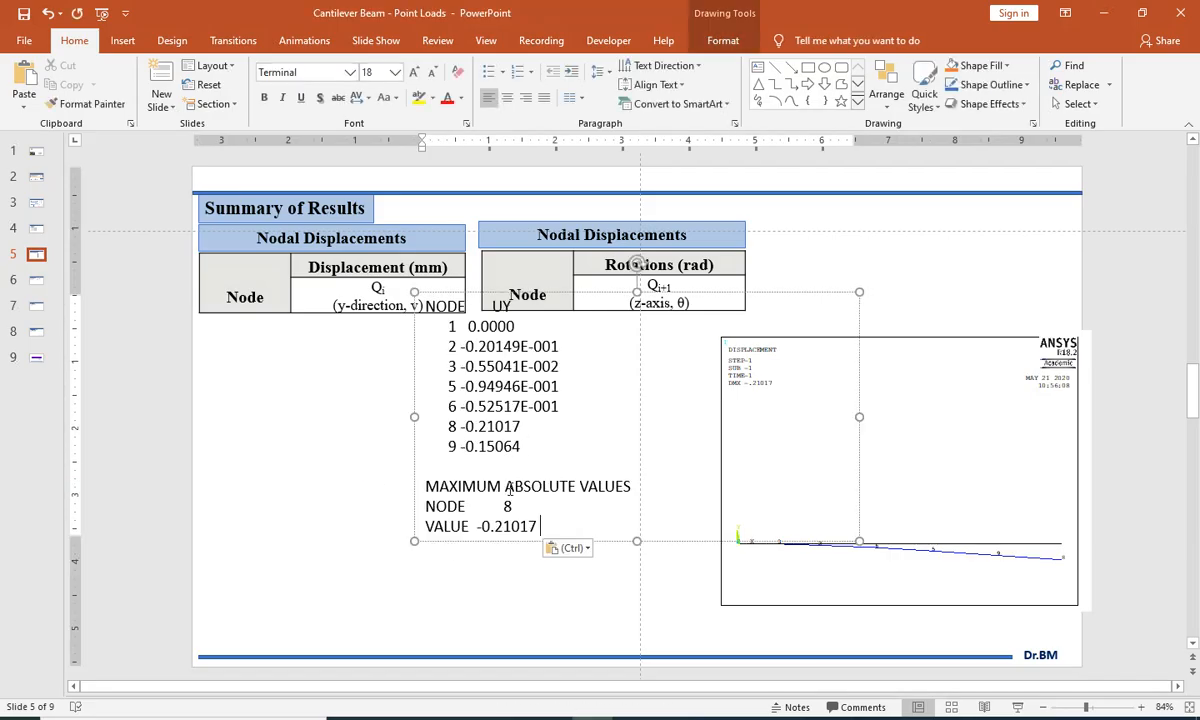
{"action": "left_click_drag", "start_coordinate": [414, 457], "coordinate": [217, 478]}
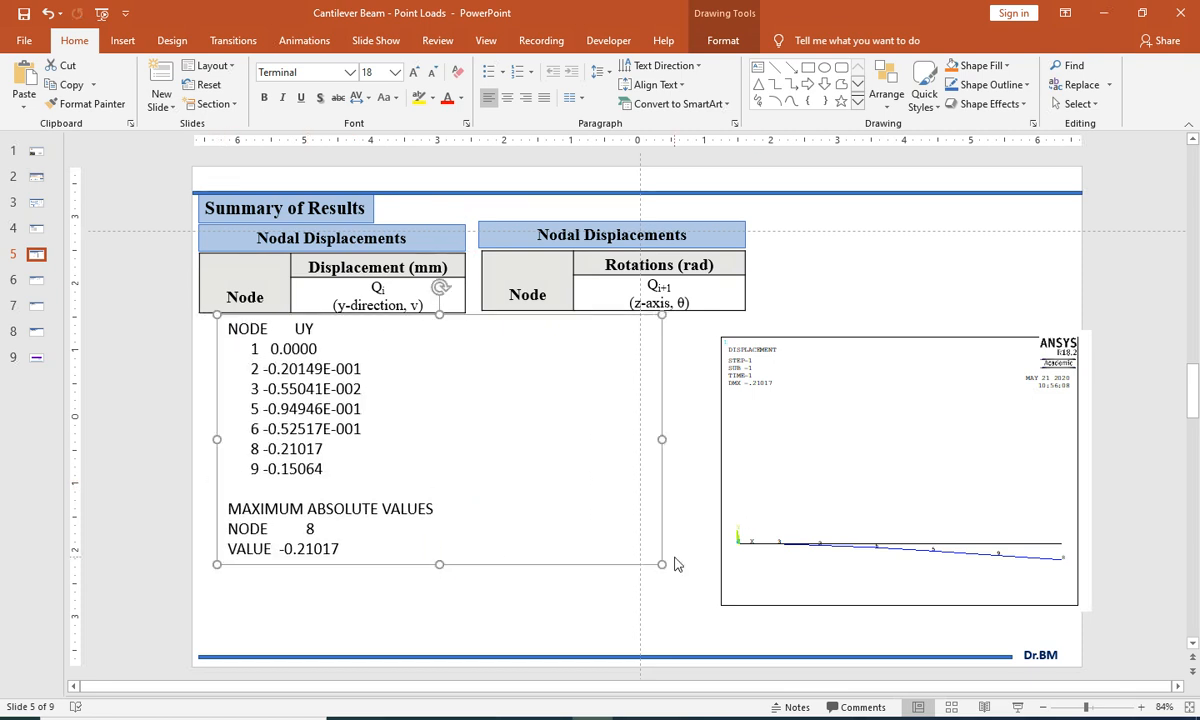
{"action": "left_click", "coordinate": [675, 563]}
- Back in ANSYS, replace the UY listing with the nodal Z-component of rotation and copy its node table and maximum values
{"action": "mouse_move", "coordinate": [645, 707]}
{"action": "left_click", "coordinate": [645, 660]}
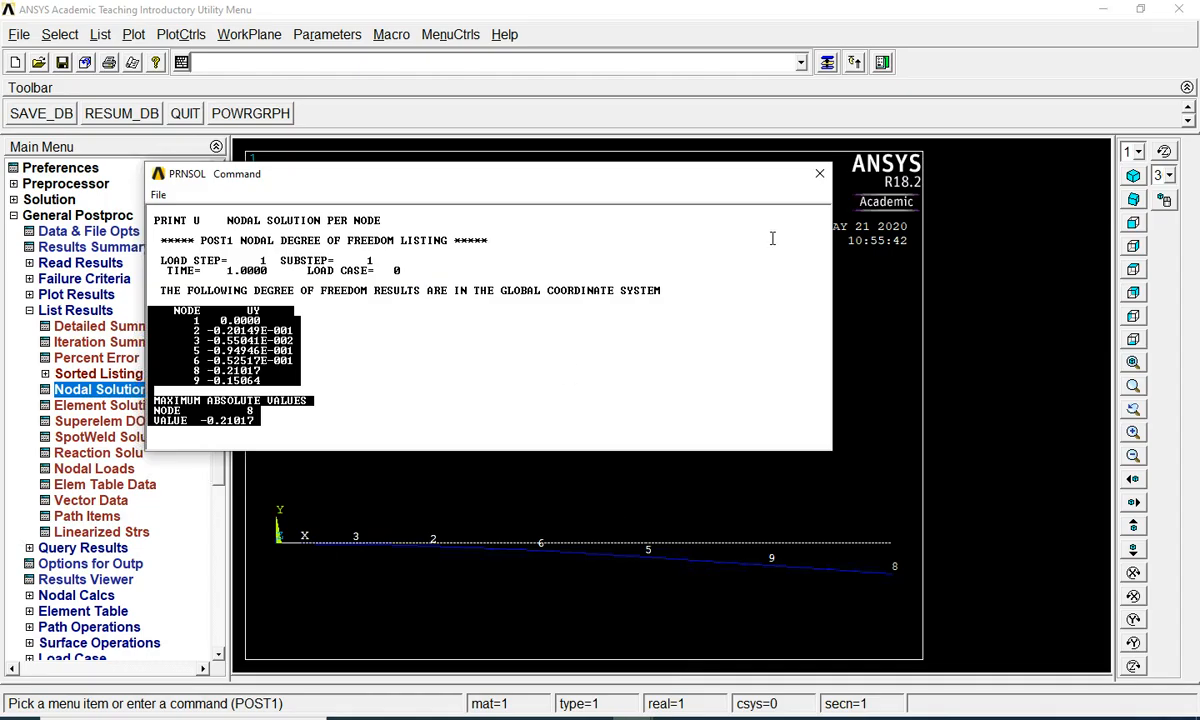
{"action": "left_click", "coordinate": [819, 173]}
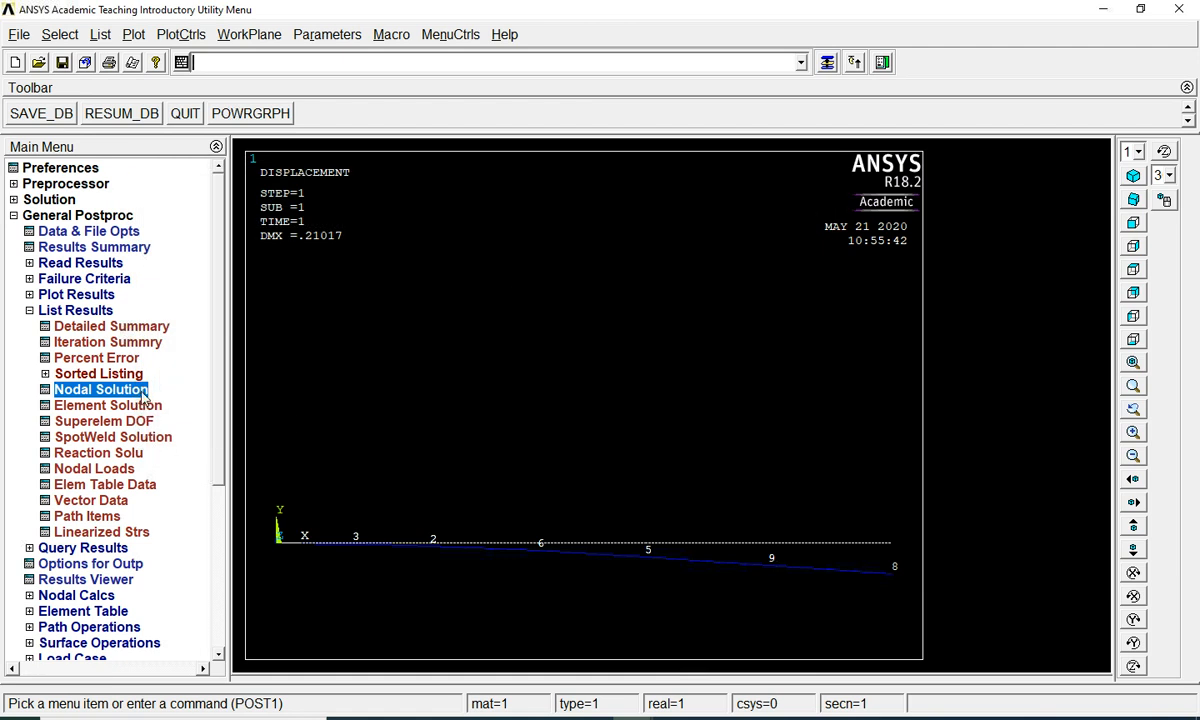
{"action": "left_click", "coordinate": [120, 390]}
{"action": "left_click", "coordinate": [556, 410]}
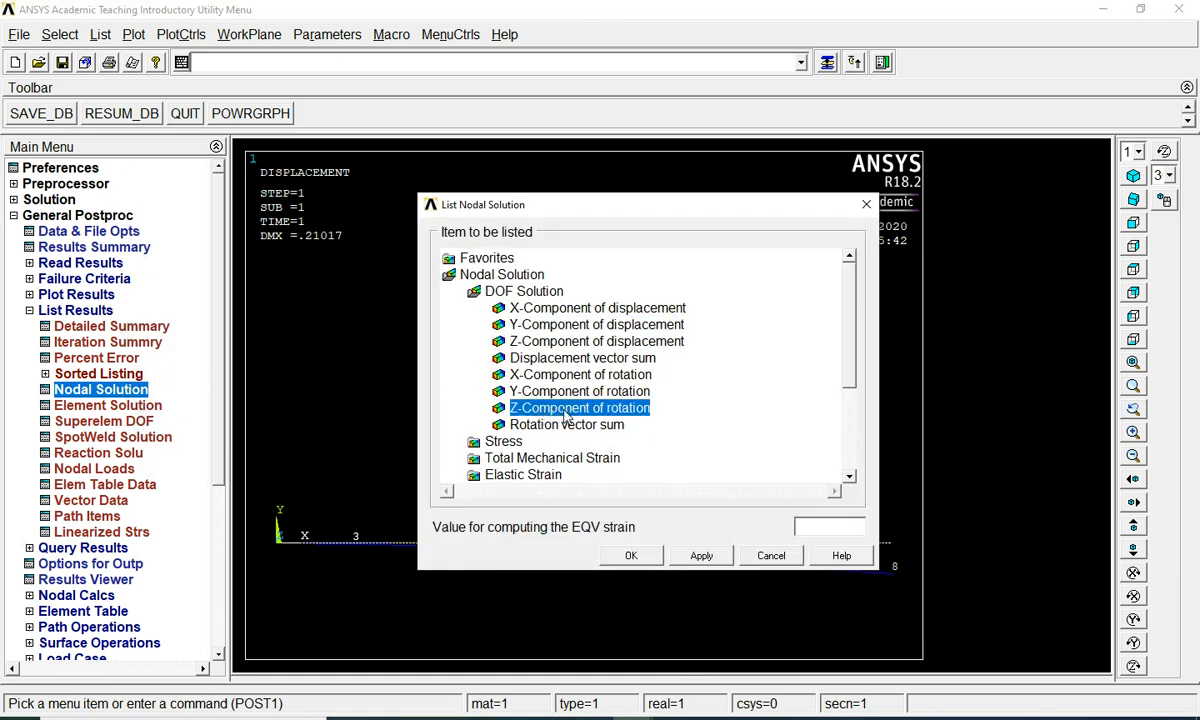
{"action": "left_click", "coordinate": [650, 559]}
{"action": "left_click_drag", "start_coordinate": [287, 420], "coordinate": [134, 313]}
{"action": "key", "text": "ctrl+c"}
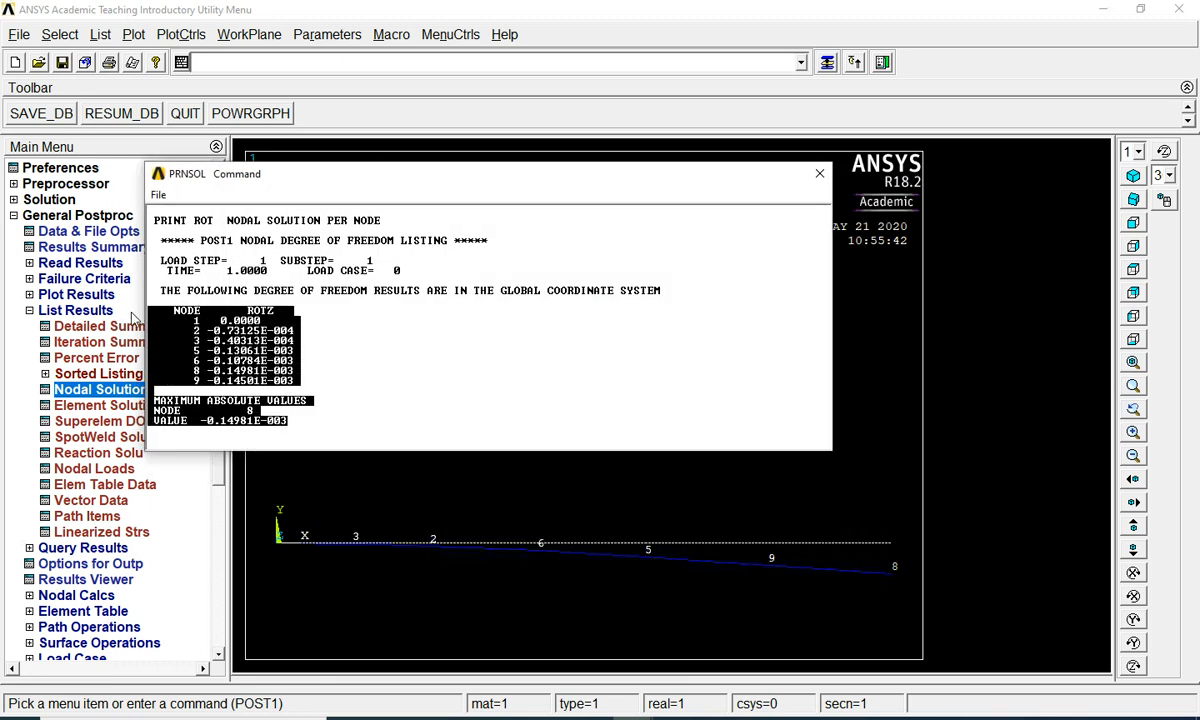
- Paste the ROTZ listing on slide 5 in PowerPoint and place it under the Rotations (rad) header table
{"action": "key", "text": "alt+Tab"}
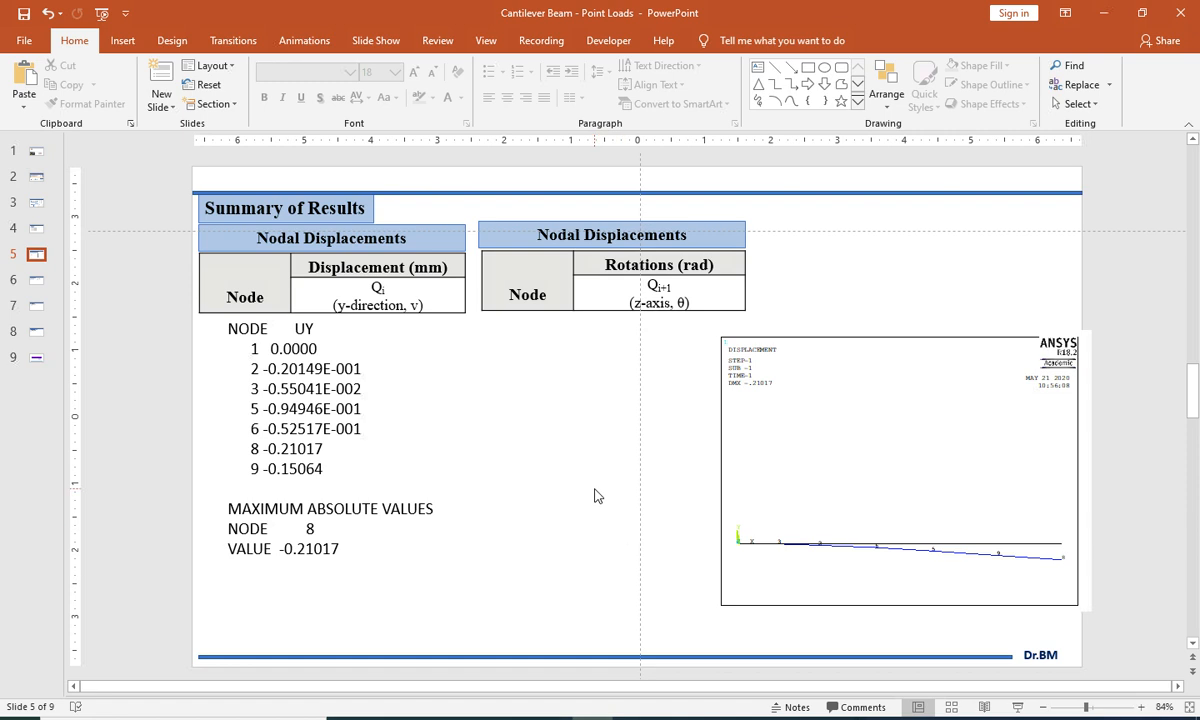
{"action": "key", "text": "ctrl+v"}
{"action": "mouse_move", "coordinate": [767, 293]}
{"action": "left_mouse_down"}
{"action": "mouse_move", "coordinate": [807, 317]}
{"action": "mouse_move", "coordinate": [845, 317]}
{"action": "left_mouse_up"}
{"action": "left_click", "coordinate": [850, 262]}
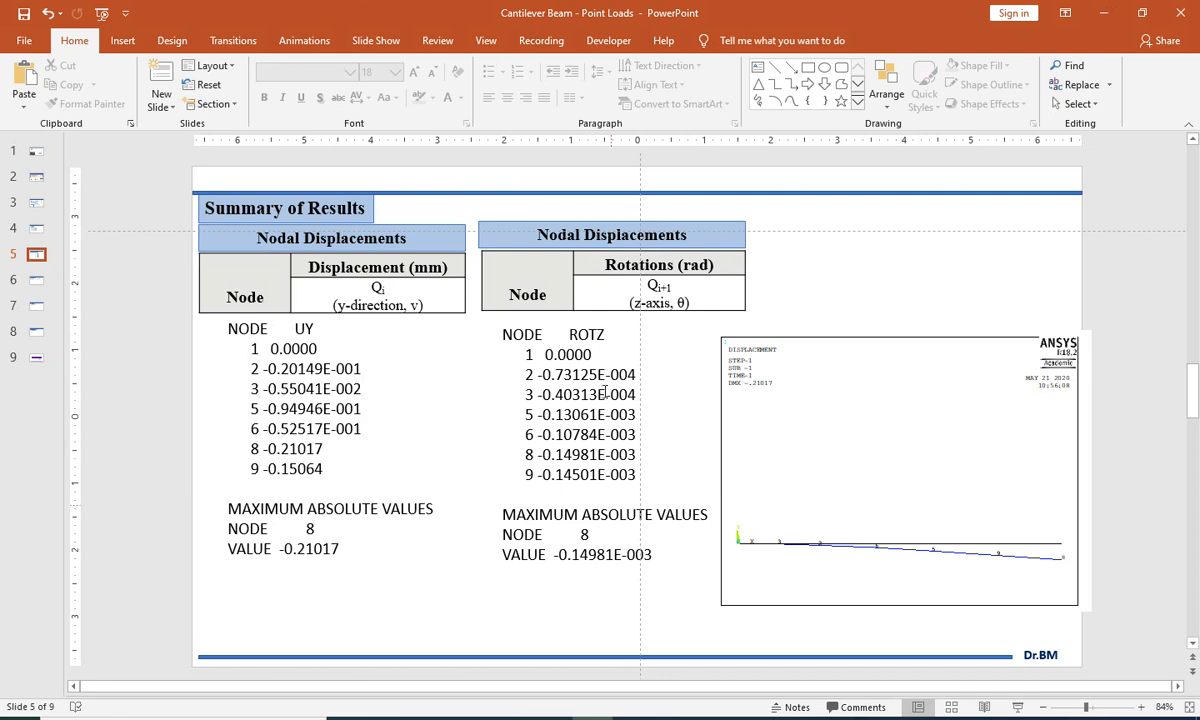